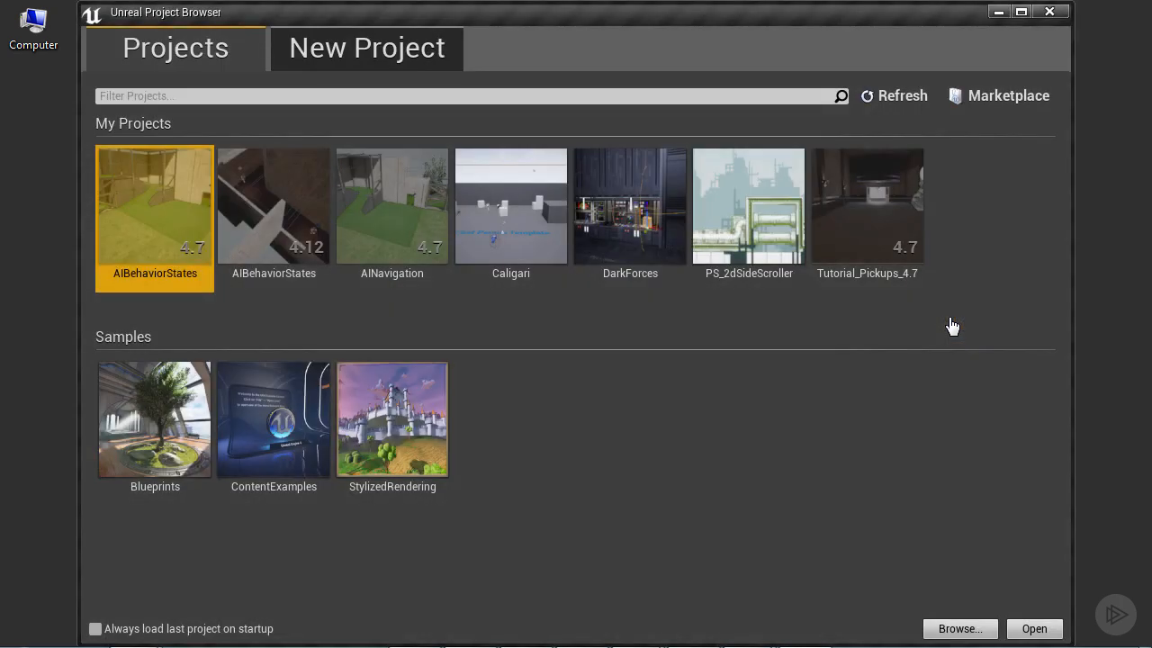
Switch the Project Browser to the New Project page with its Blueprint templates.
{"action": "left_click", "coordinate": [336, 50]}
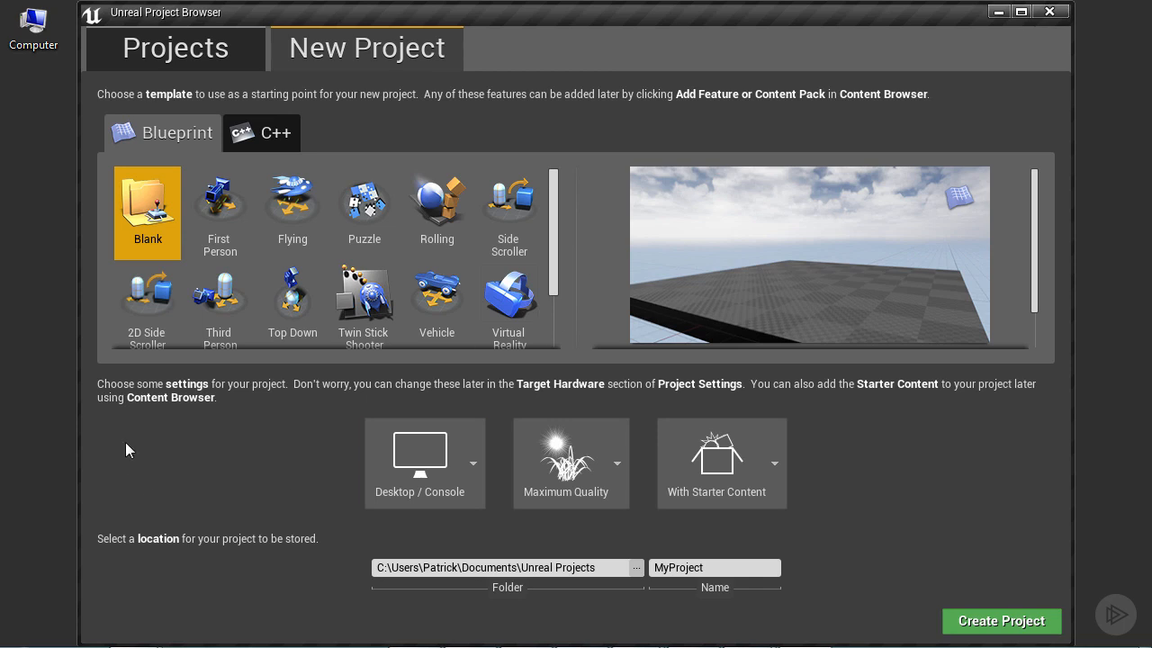
Create a 2D Side Scroller Blueprint project named Demo_2DSideScroller.
{"action": "left_click", "coordinate": [145, 316]}
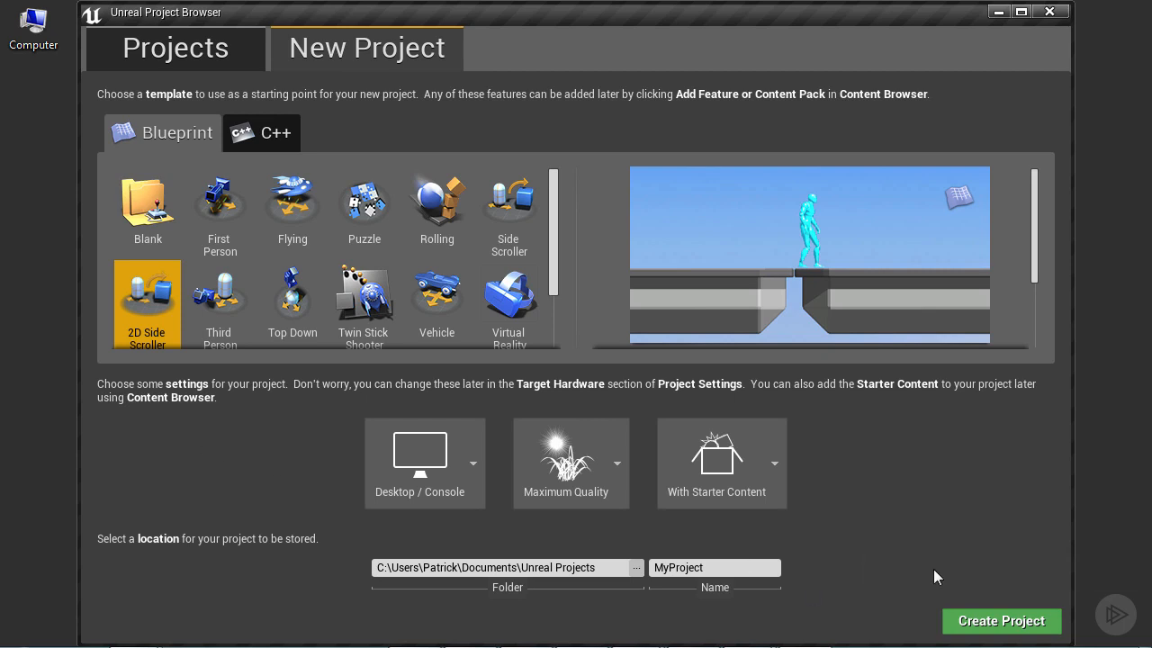
{"action": "left_click", "coordinate": [715, 567]}
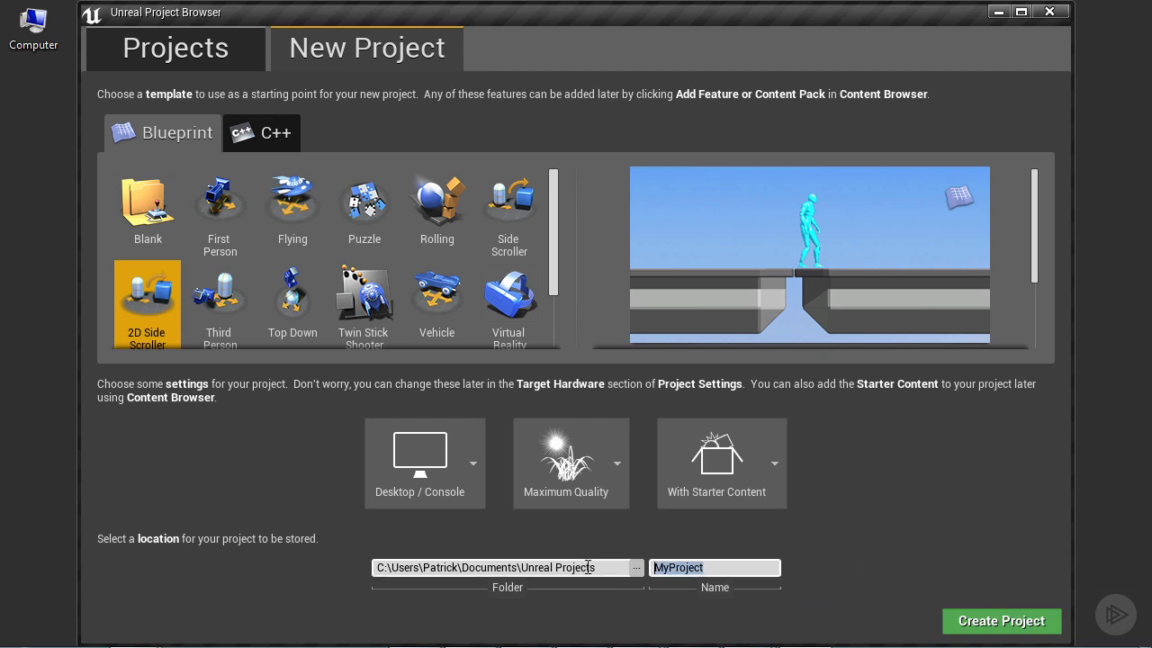
{"action": "type", "text": "Demo_2DSideScroller"}
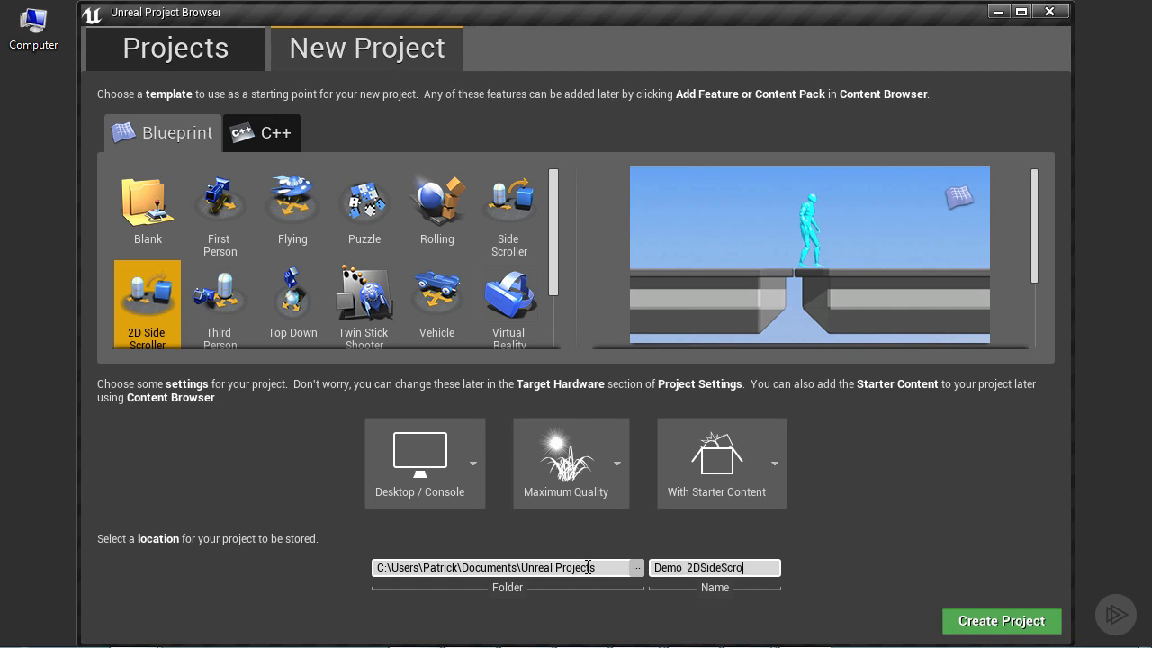
{"action": "left_click", "coordinate": [1006, 623]}
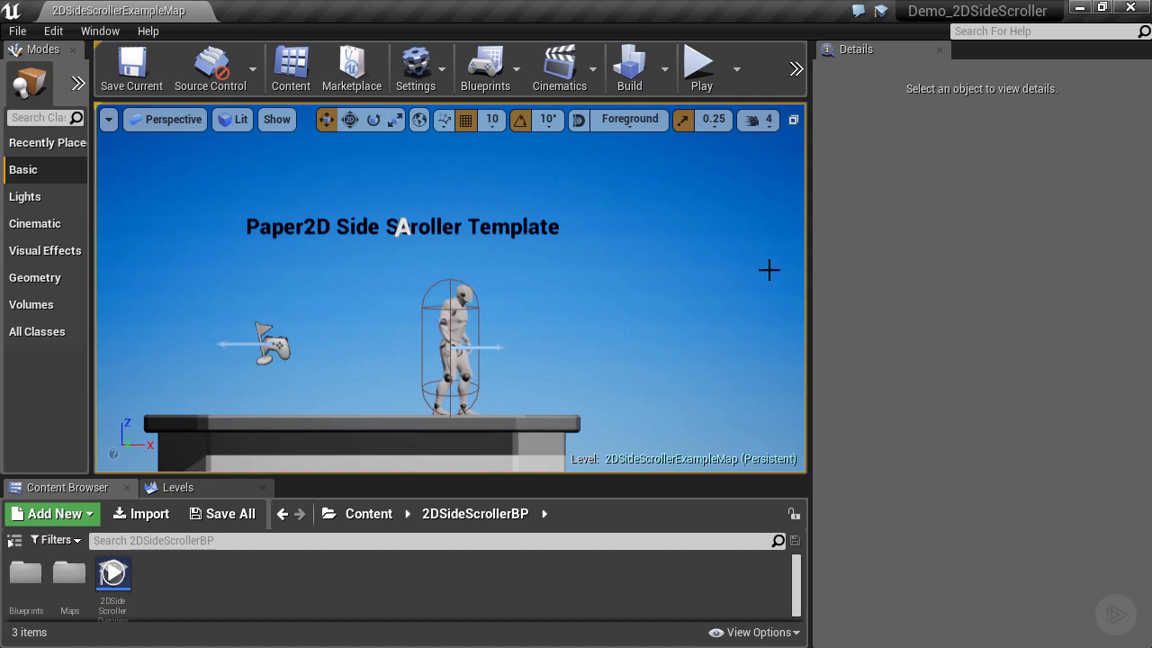
Widen the level viewport and play 2DSideScrollerExampleMap in the editor.
{"action": "left_click_drag", "start_coordinate": [814, 284], "coordinate": [878, 276]}
{"action": "left_click", "coordinate": [705, 73]}
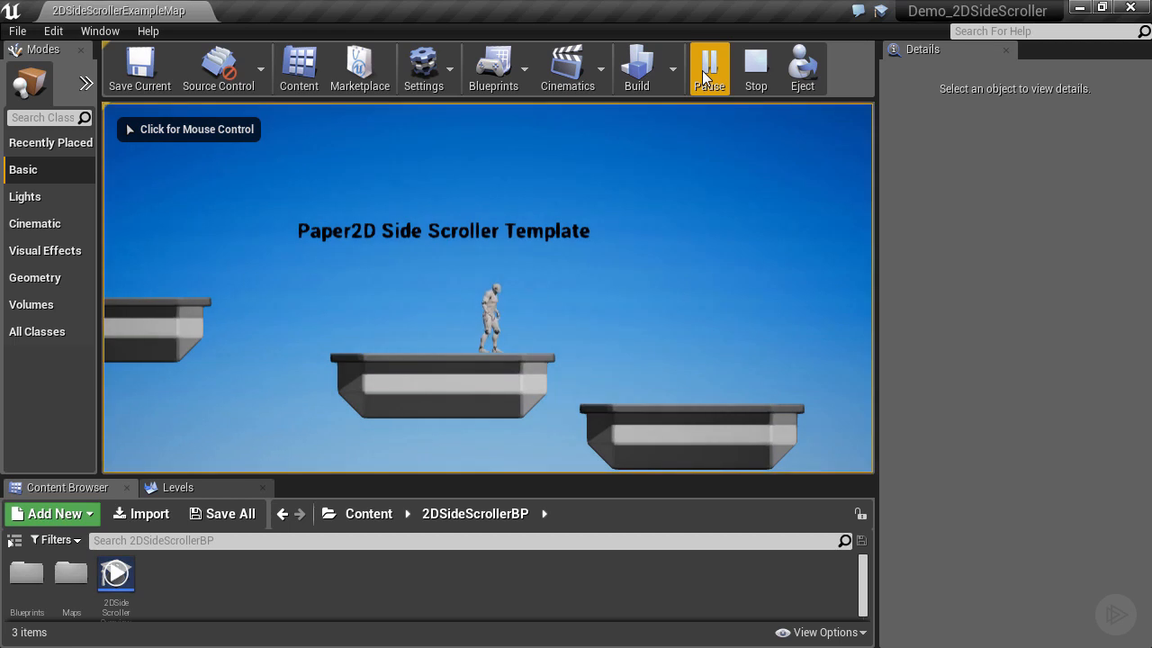
{"action": "left_click", "coordinate": [796, 188]}
{"action": "key", "text": "a"}
{"action": "key", "text": "d"}
{"action": "key", "text": "a"}
{"action": "key", "text": "space"}
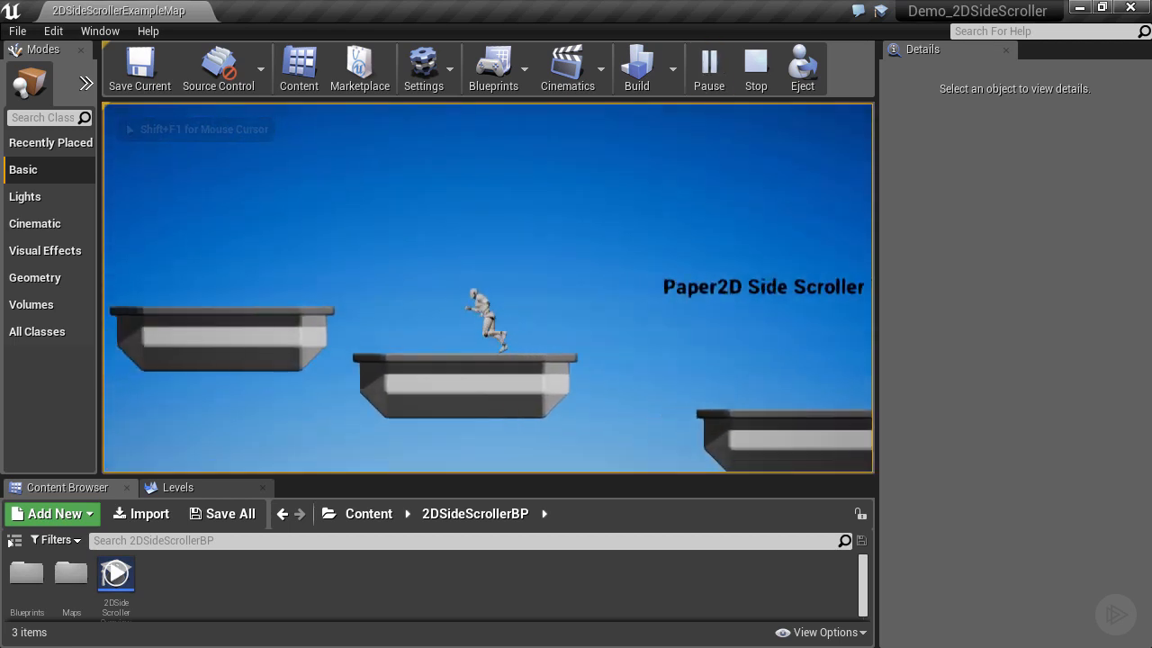
{"action": "key", "text": "space"}
{"action": "key", "text": "d"}
{"action": "key", "text": "space"}
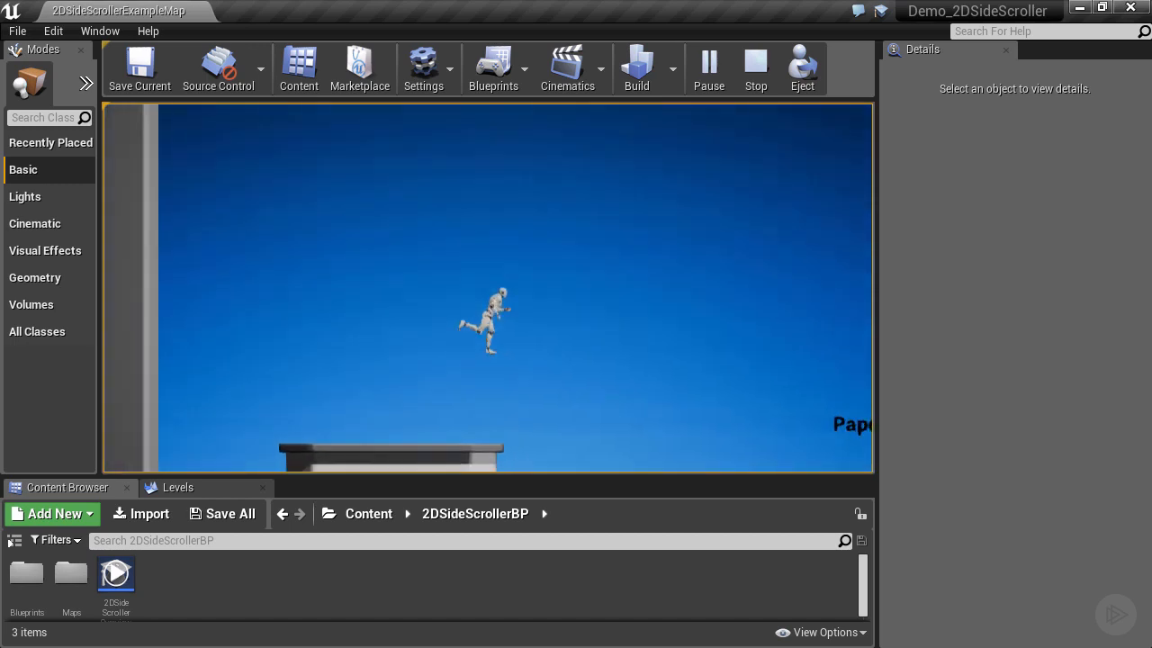
{"action": "key", "text": "space"}
{"action": "key", "text": "a"}
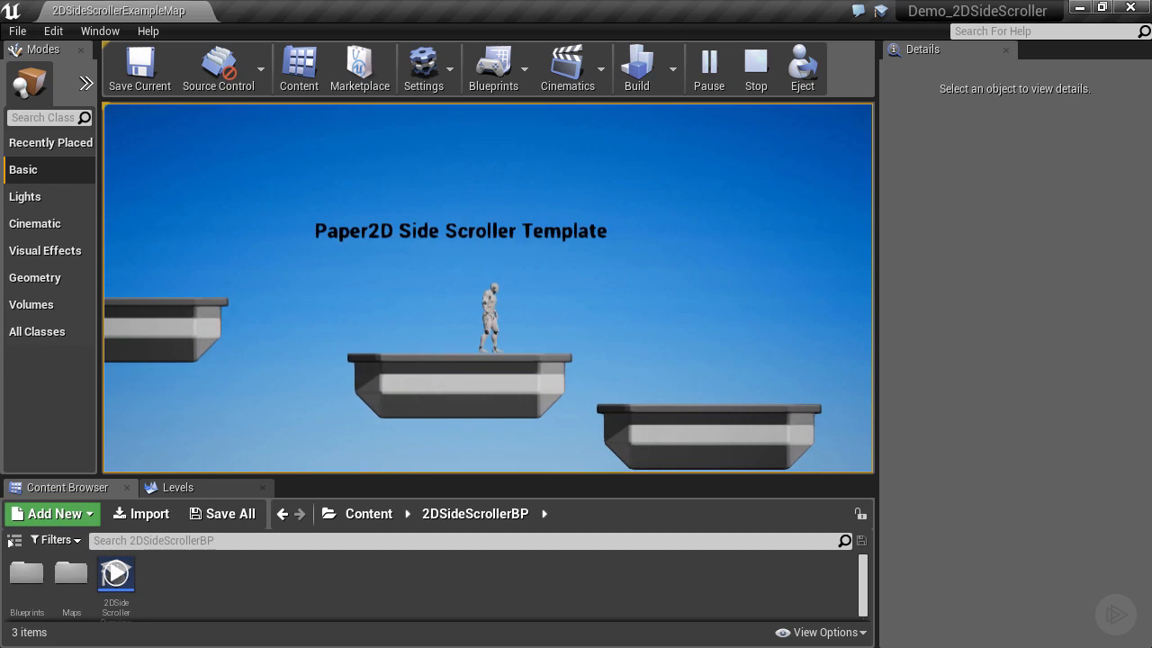
{"action": "key", "text": "space"}
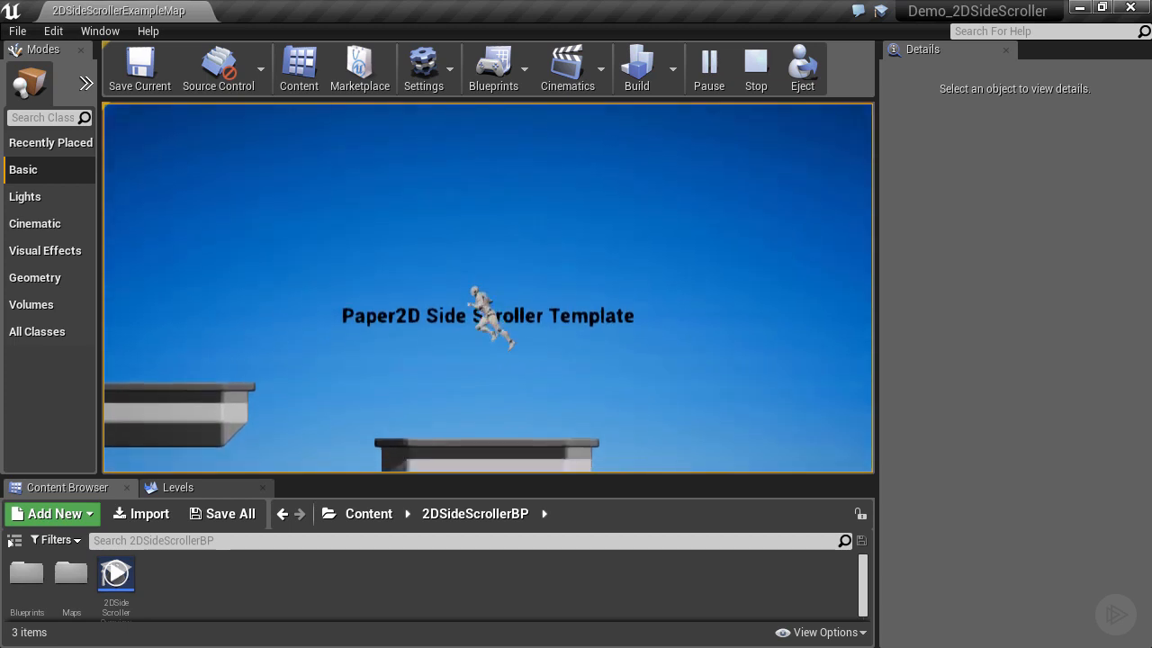
{"action": "key", "text": "space"}
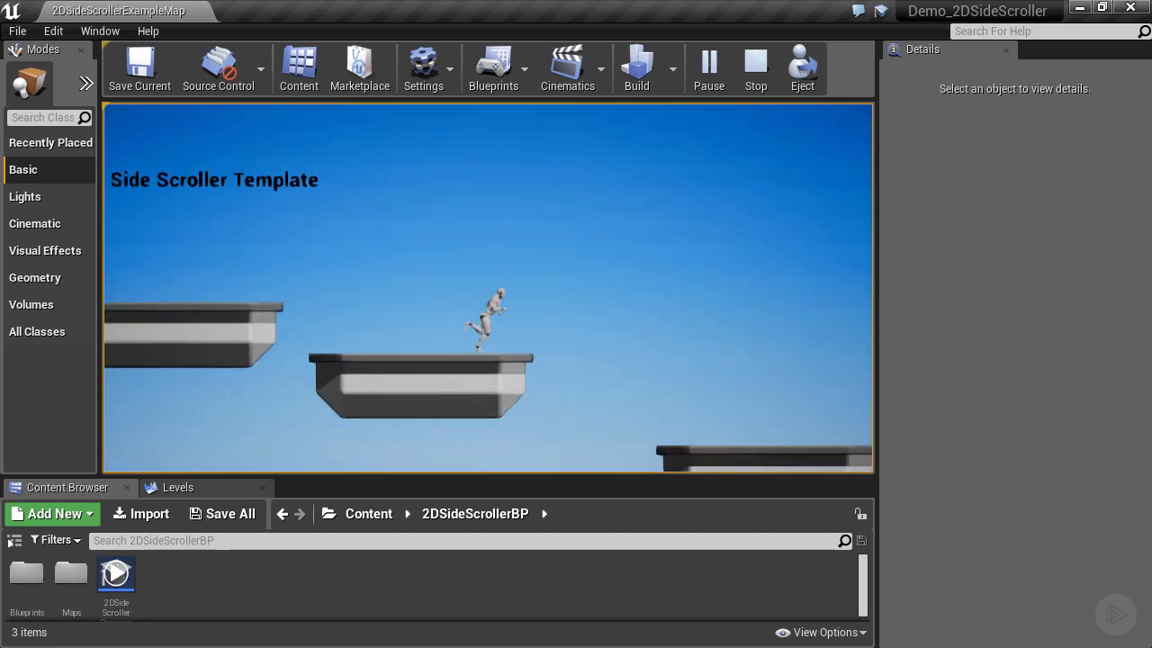
{"action": "key", "text": "d"}
{"action": "key", "text": "space"}
{"action": "key", "text": "a"}
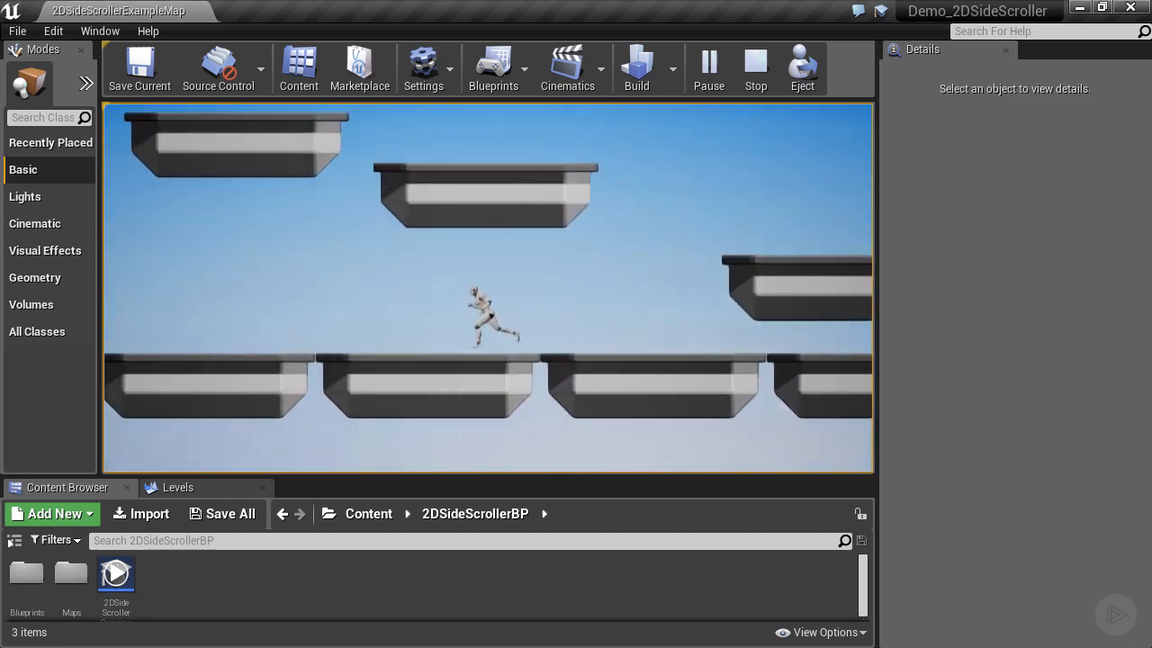
{"action": "key", "text": "space"}
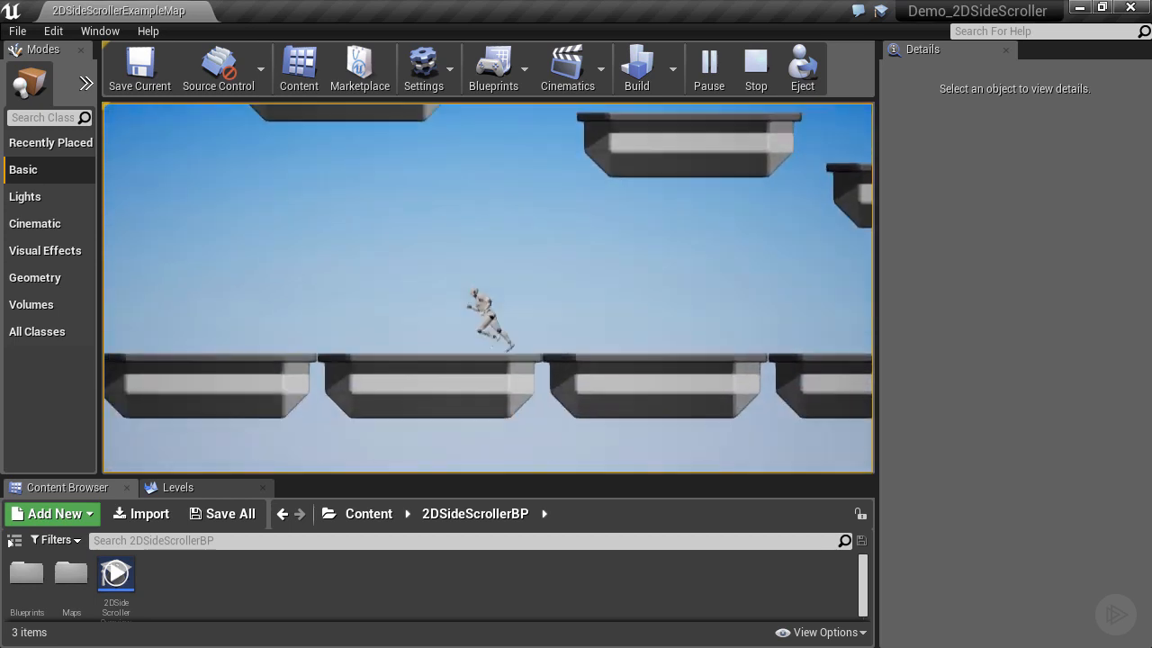
{"action": "key", "text": "space"}
{"action": "key", "text": "d"}
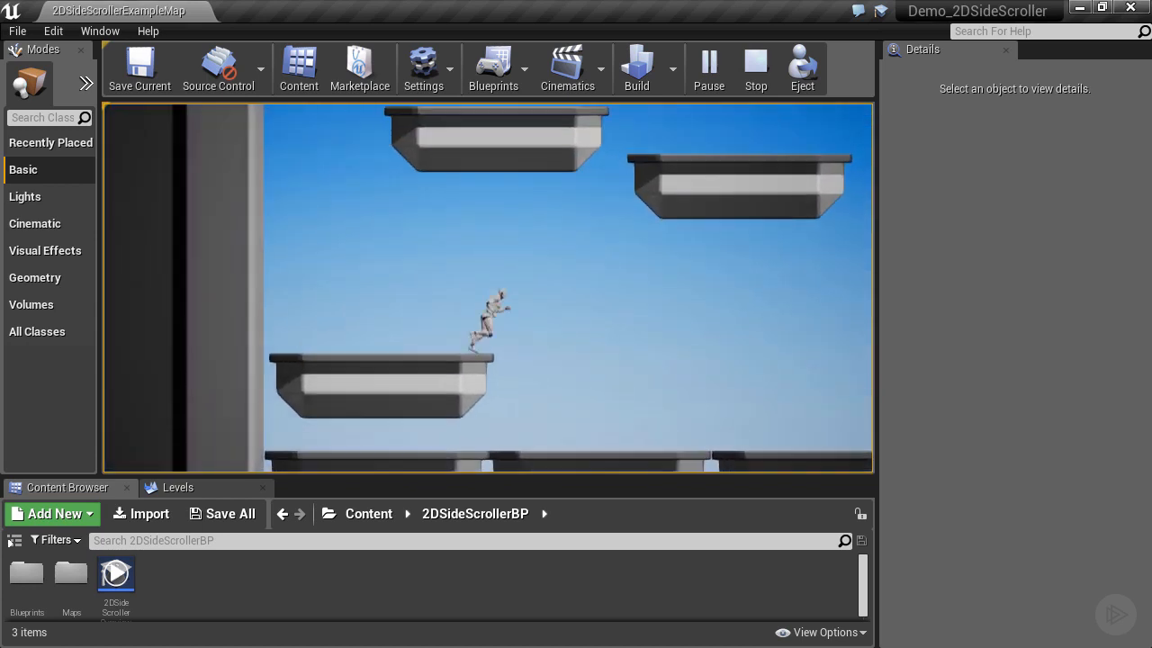
{"action": "key", "text": "space"}
{"action": "key", "text": "space"}
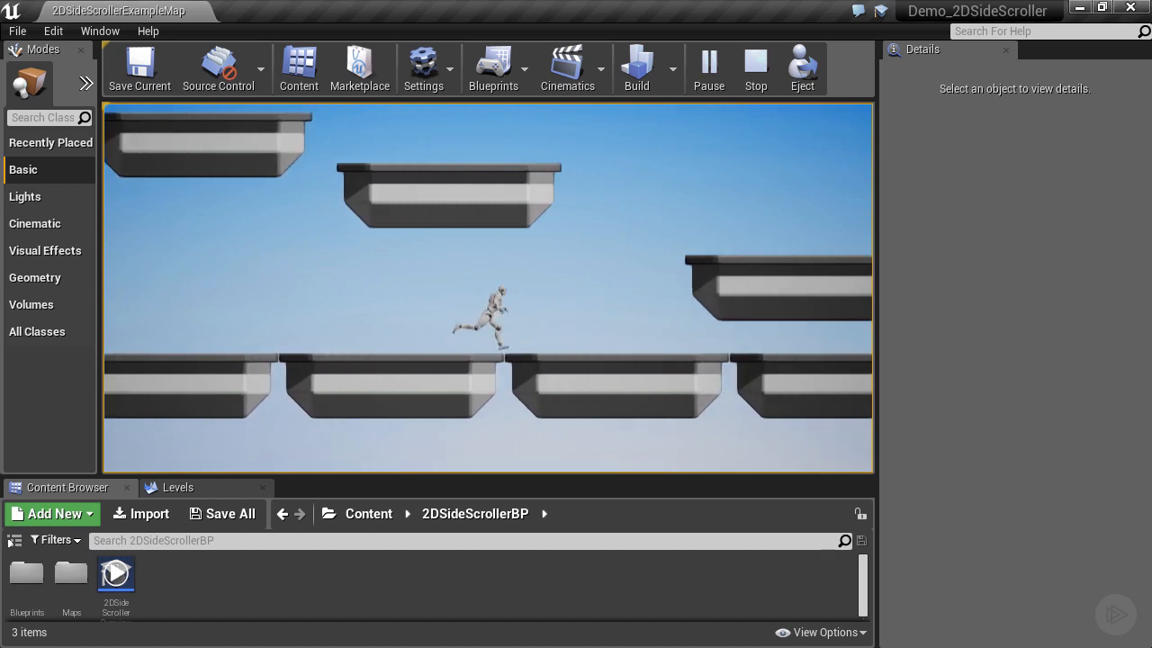
{"action": "key", "text": "space"}
{"action": "key", "text": "a"}
{"action": "key", "text": "space"}
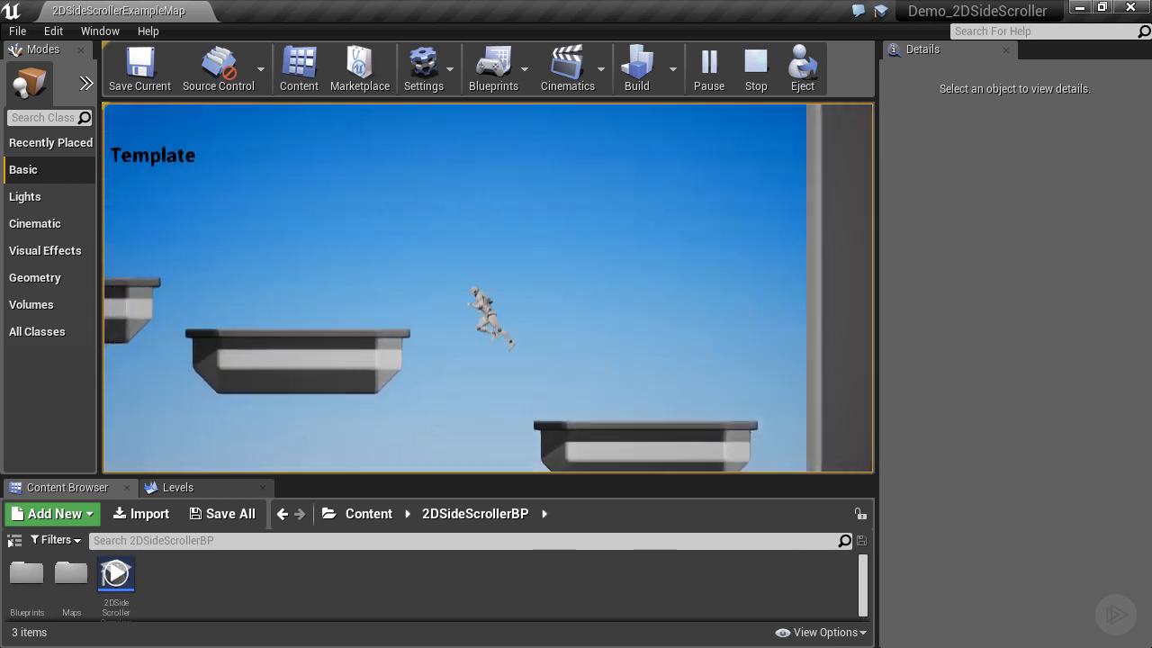
{"action": "key", "text": "space"}
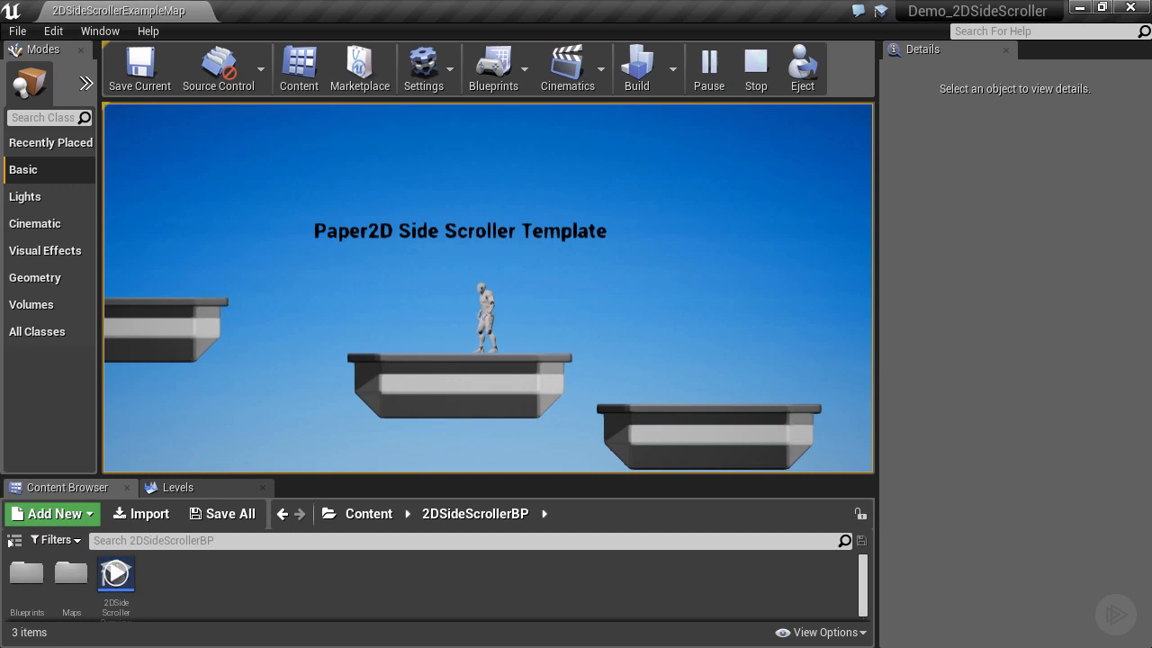
Release the mouse from the running game and stop the play session.
{"action": "key", "text": "alt+Tab"}
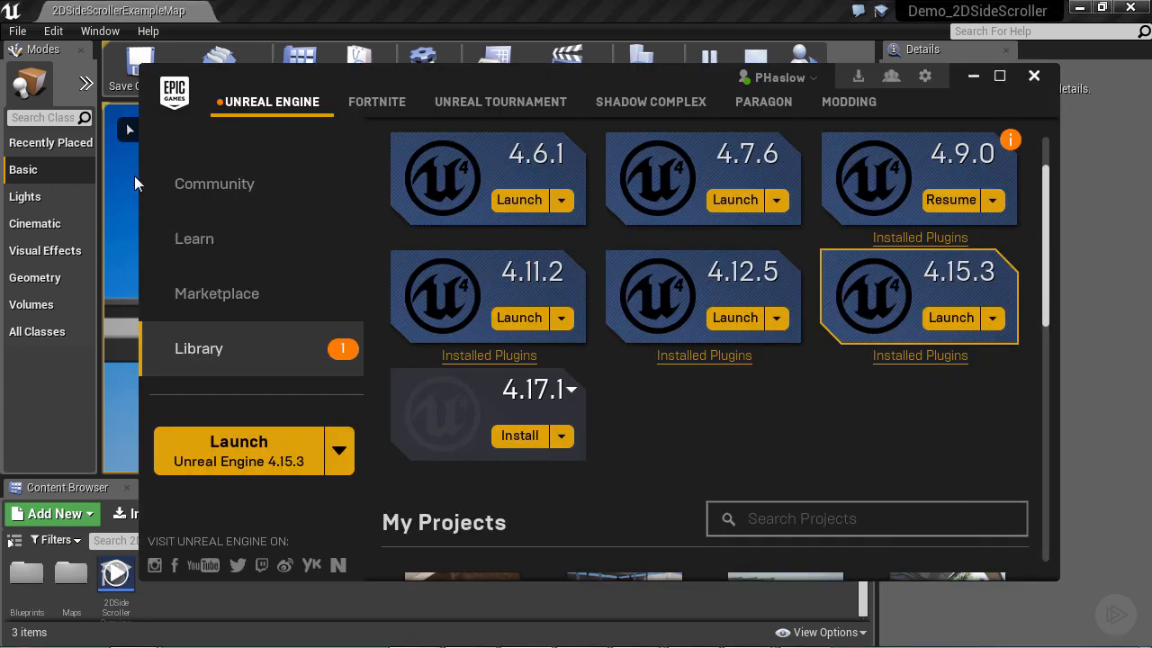
{"action": "key", "text": "alt+Tab"}
{"action": "left_click", "coordinate": [756, 78]}
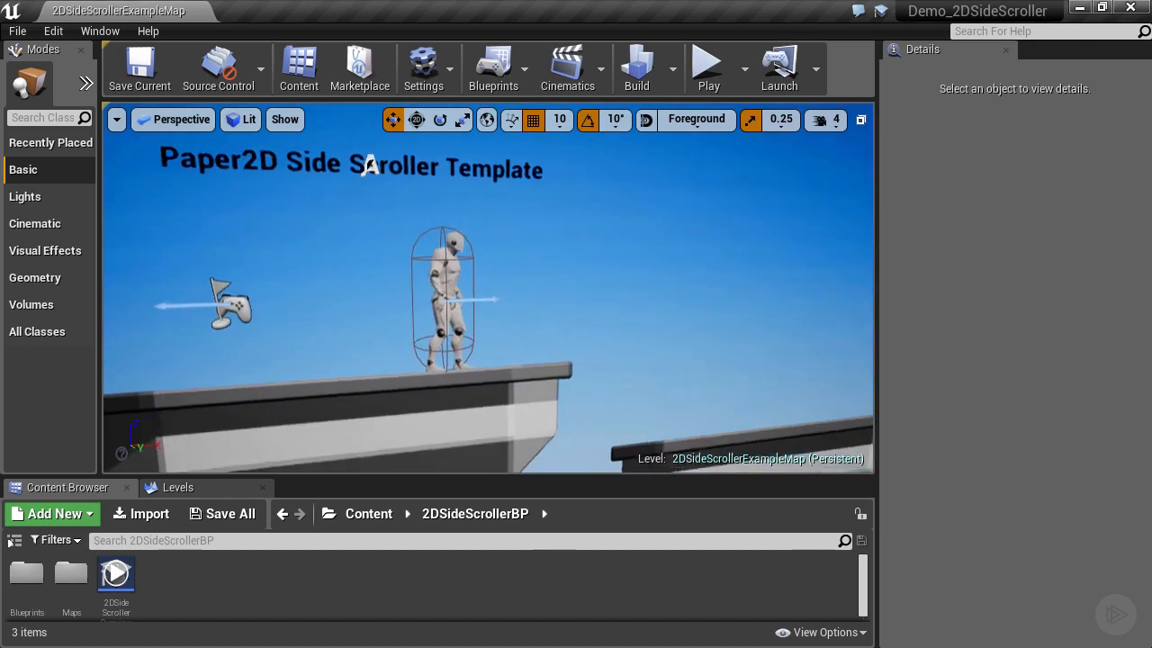
Fly around the level, then select and frame the background sprite.
{"action": "right_click_drag", "start_coordinate": [488, 288], "coordinate": [387, 297]}
{"action": "key", "text": "s"}
{"action": "key", "text": "a"}
{"action": "key", "text": "s"}
{"action": "key", "text": "a"}
{"action": "key", "text": "d"}
{"action": "key", "text": "d"}
{"action": "key", "text": "a"}
{"action": "right_click_drag", "start_coordinate": [555, 303], "coordinate": [550, 303]}
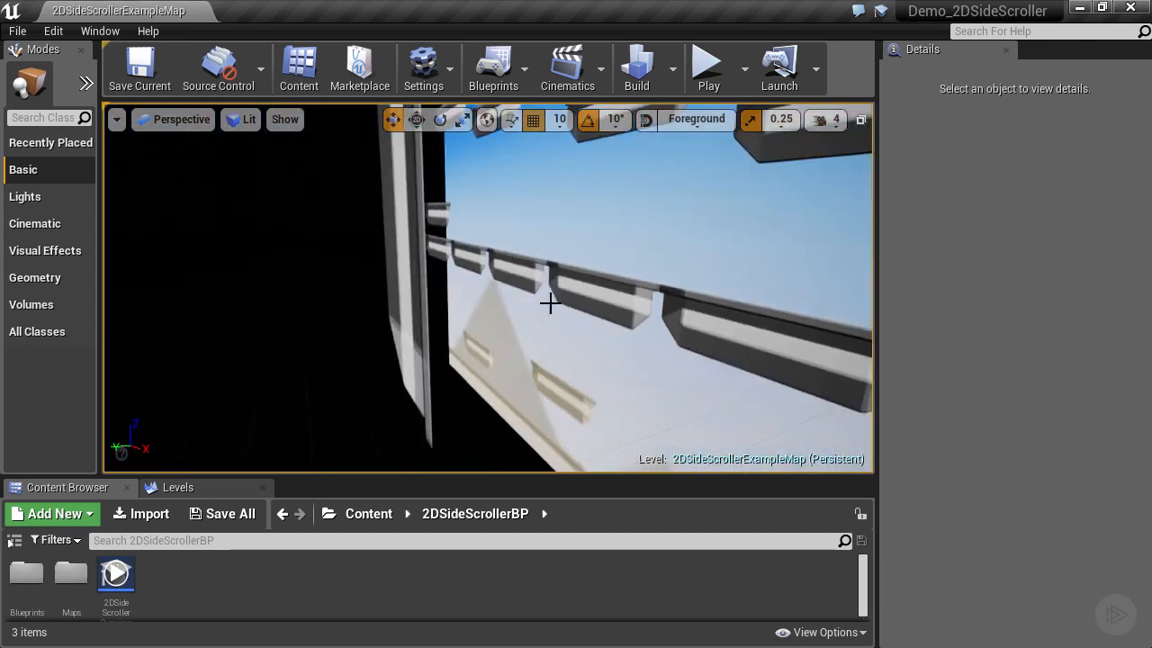
{"action": "left_click", "coordinate": [574, 242]}
{"action": "key", "text": "f"}
{"action": "key", "text": "a"}
{"action": "right_click_drag", "start_coordinate": [574, 242], "coordinate": [801, 241]}
{"action": "key", "text": "w"}
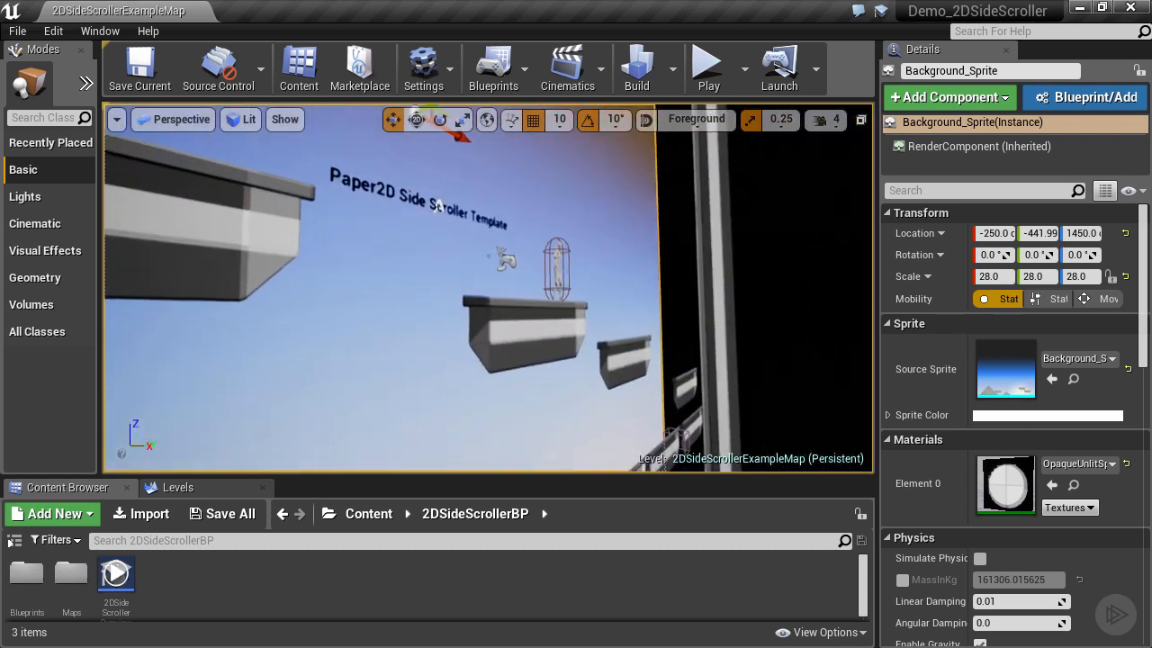
Select and frame the ledges Ledge_14, Ledge_13 and Ledge_12.
{"action": "left_click", "coordinate": [553, 297]}
{"action": "key", "text": "f"}
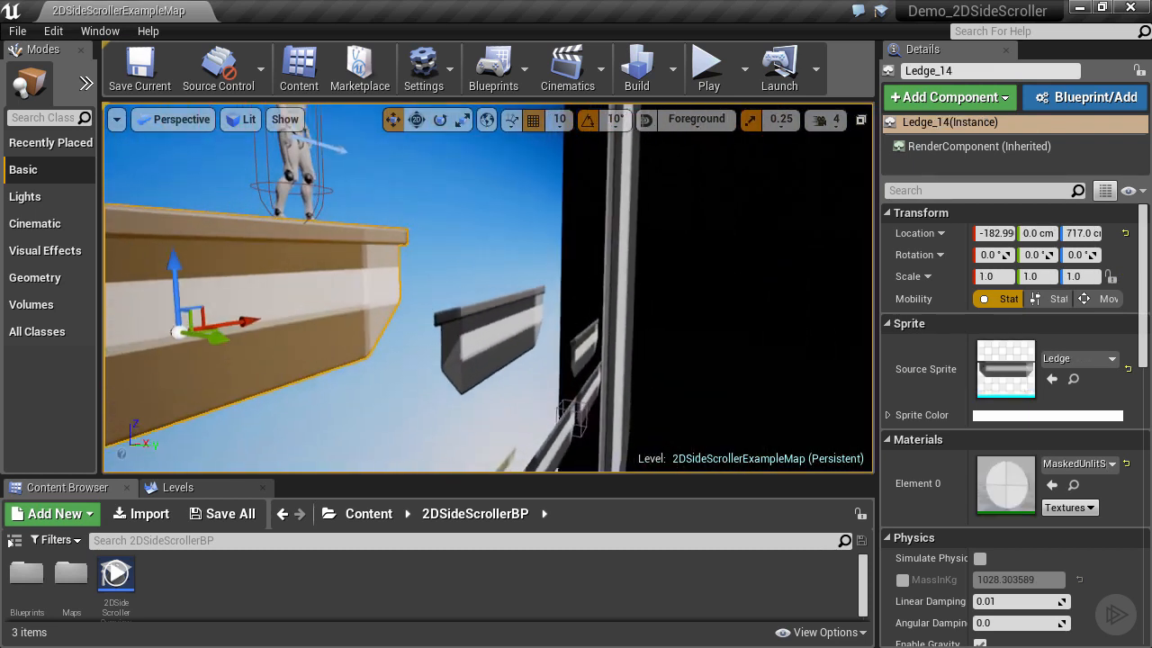
{"action": "left_click", "coordinate": [486, 333]}
{"action": "key", "text": "f"}
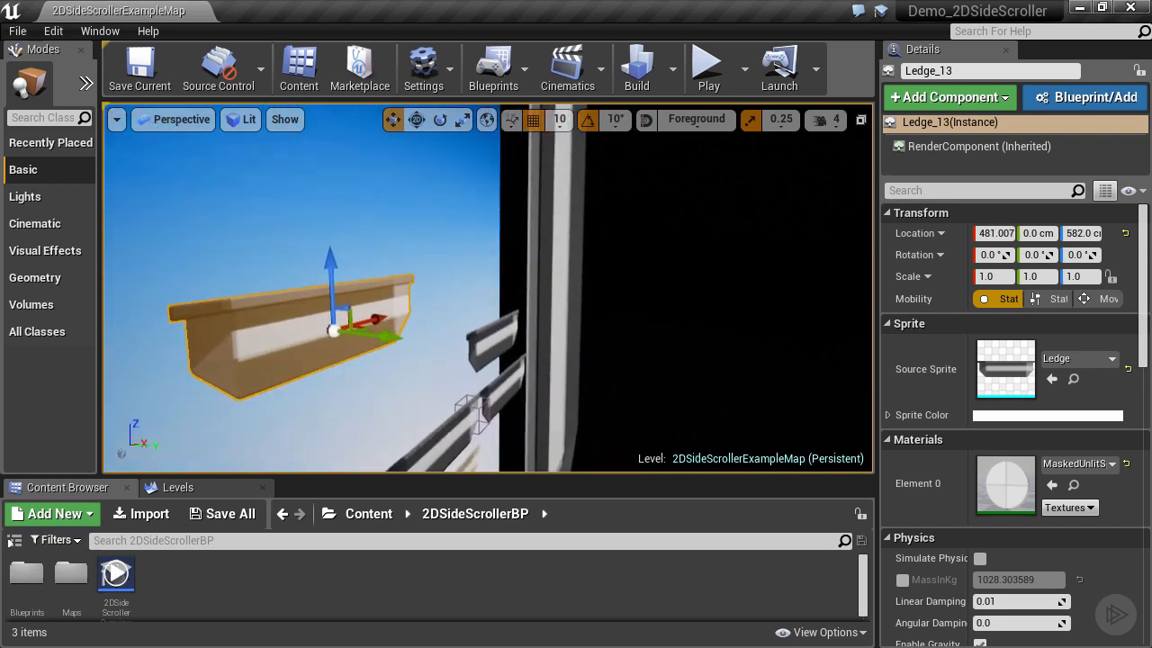
{"action": "left_click", "coordinate": [489, 340]}
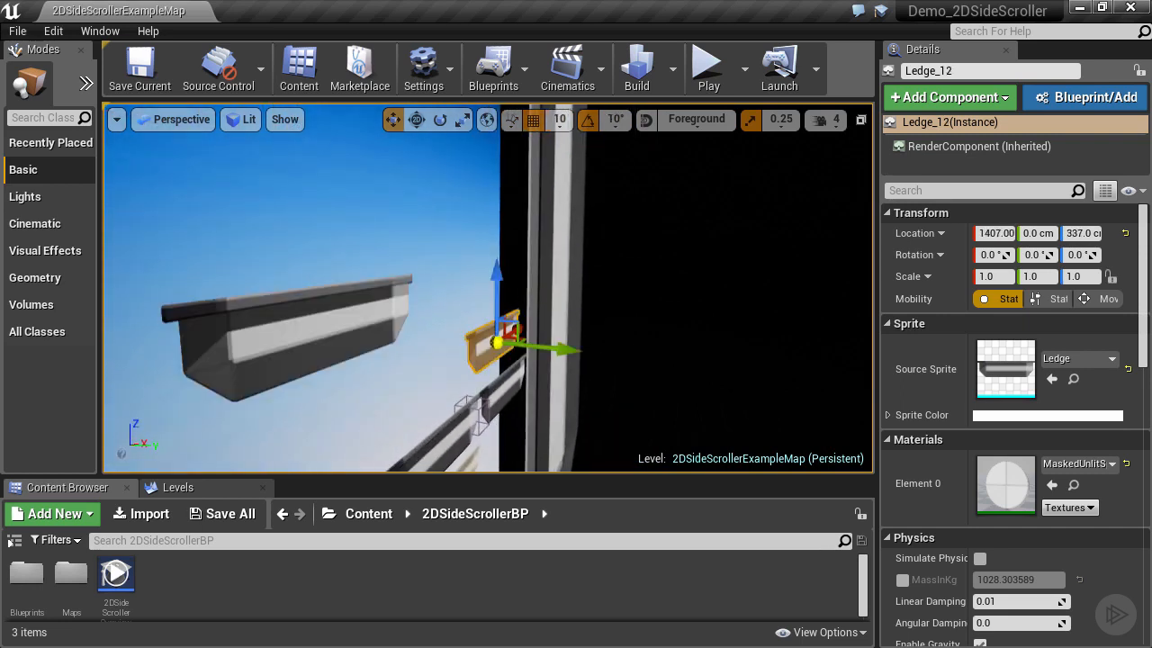
{"action": "right_click_drag", "start_coordinate": [488, 340], "coordinate": [175, 308]}
{"action": "key", "text": "w"}
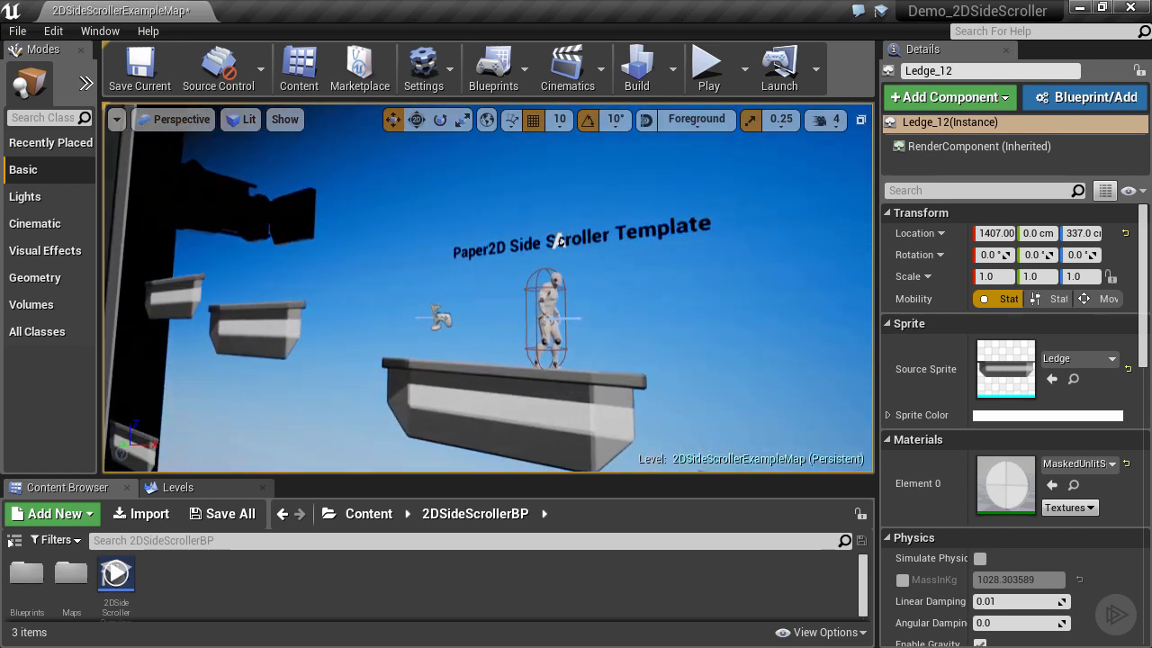
Select the player character and fly the view around it.
{"action": "left_click", "coordinate": [547, 310]}
{"action": "right_click_drag", "start_coordinate": [432, 386], "coordinate": [574, 378]}
{"action": "key", "text": "s"}
{"action": "key", "text": "w"}
{"action": "key", "text": "s"}
{"action": "key", "text": "a"}
{"action": "key", "text": "w"}
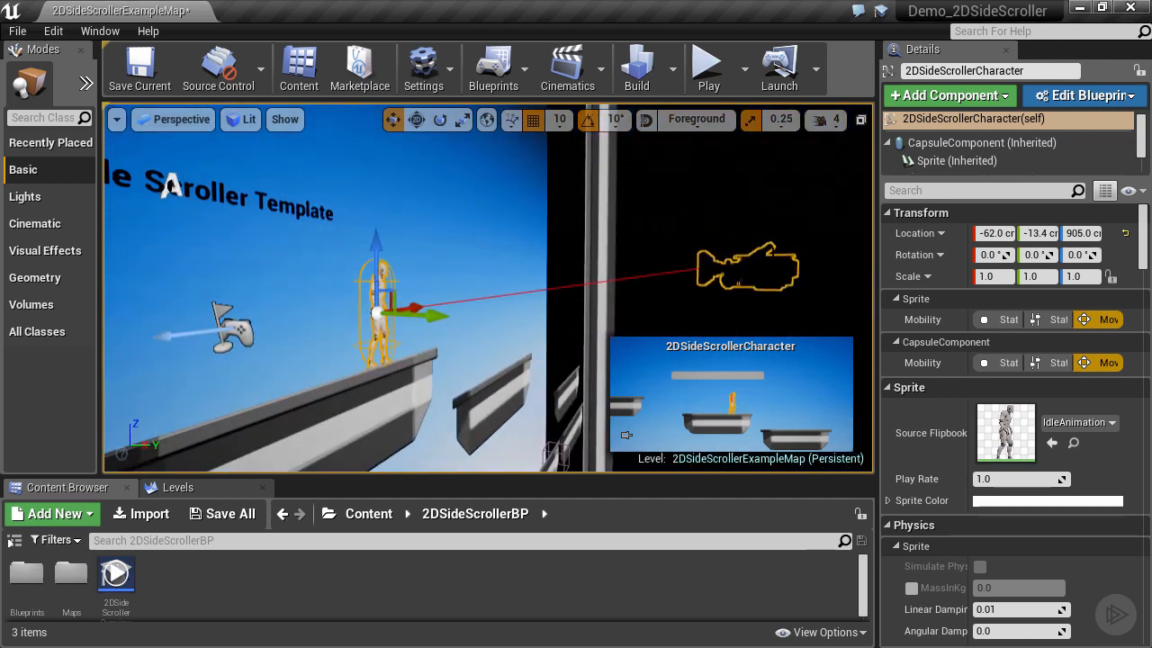
{"action": "key", "text": "s"}
{"action": "right_click_drag", "start_coordinate": [638, 293], "coordinate": [472, 294]}
{"action": "key", "text": "d"}
{"action": "key", "text": "s"}
{"action": "key", "text": "w"}
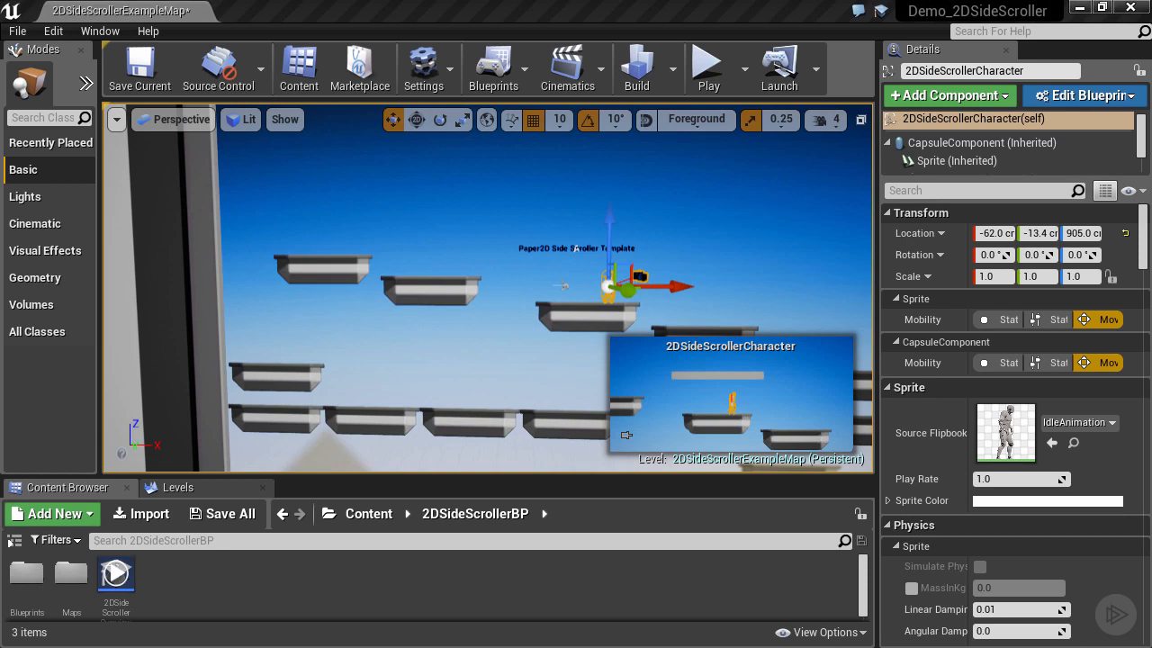
Enlarge the Content Browser below the viewport and deselect the background sprite.
{"action": "left_click", "coordinate": [314, 470]}
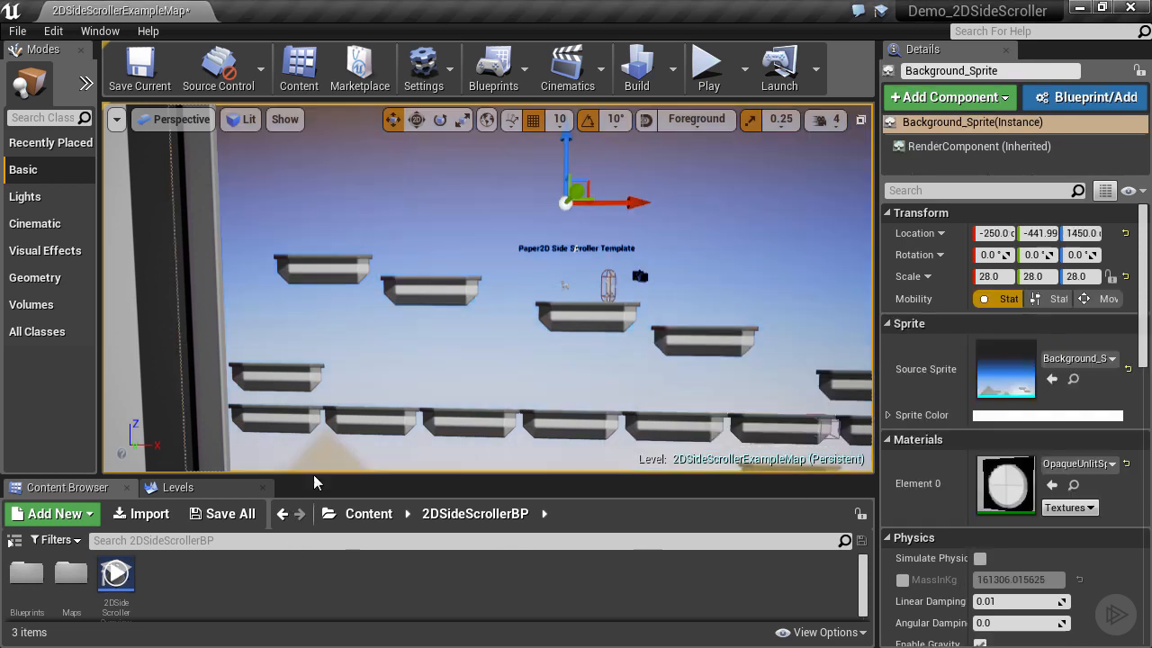
{"action": "left_click_drag", "start_coordinate": [315, 474], "coordinate": [331, 436]}
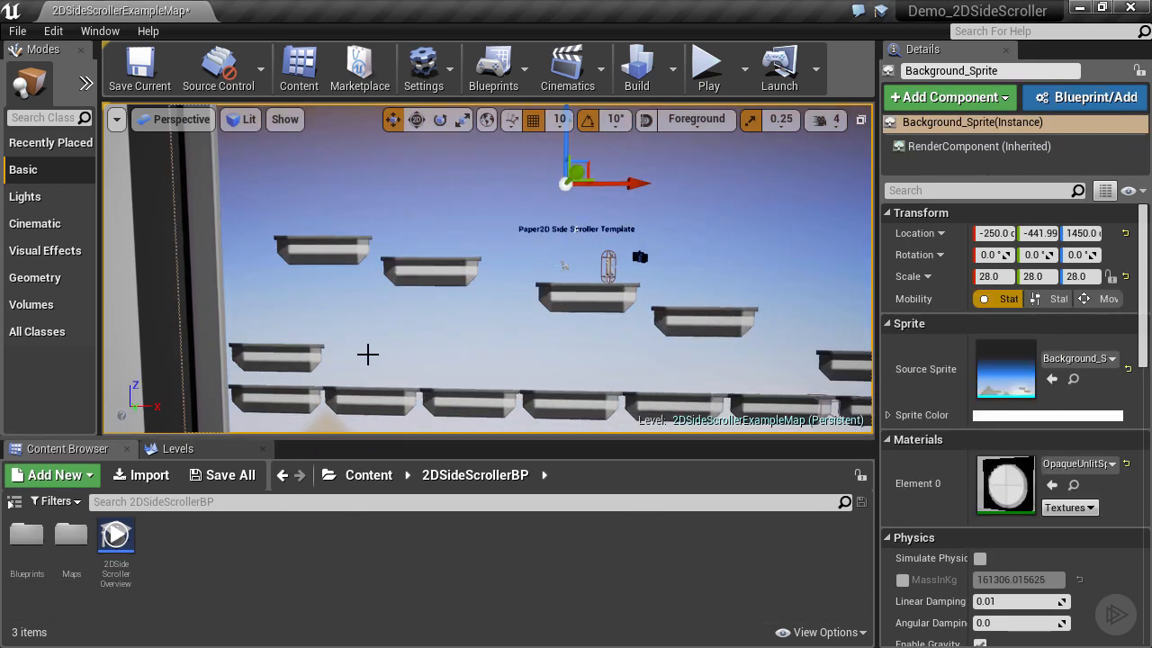
{"action": "key", "text": "Escape"}
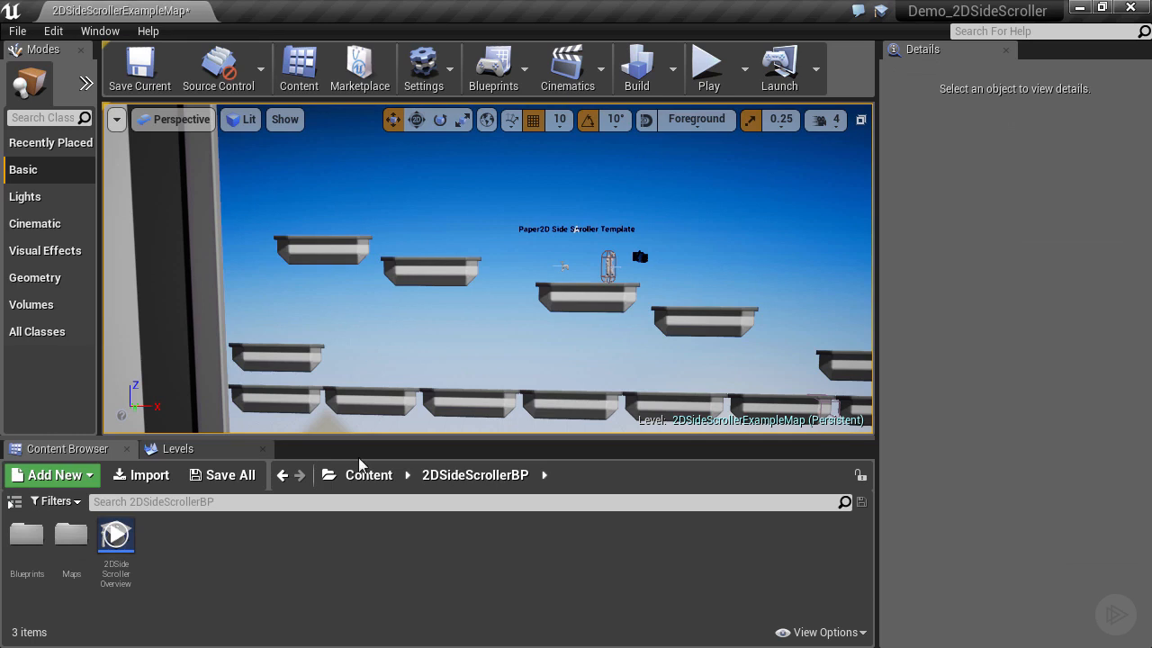
Switch the asset view to Columns and create a SideScrollerDemo folder in Content.
{"action": "left_click", "coordinate": [859, 631]}
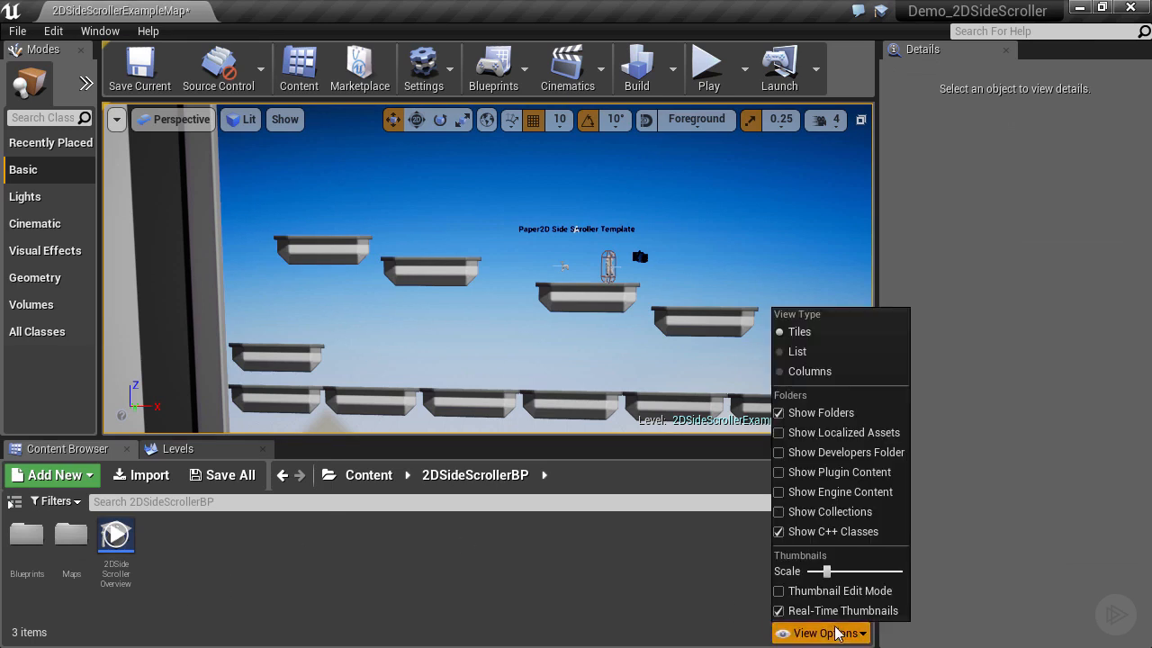
{"action": "left_click", "coordinate": [805, 371]}
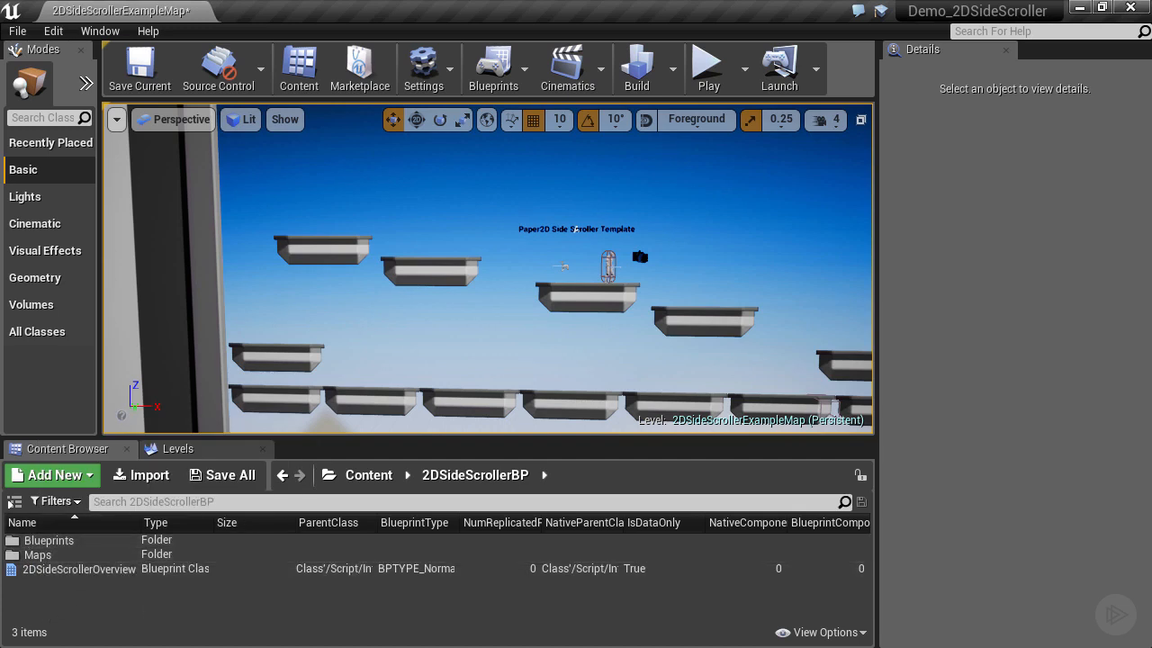
{"action": "left_click", "coordinate": [349, 477]}
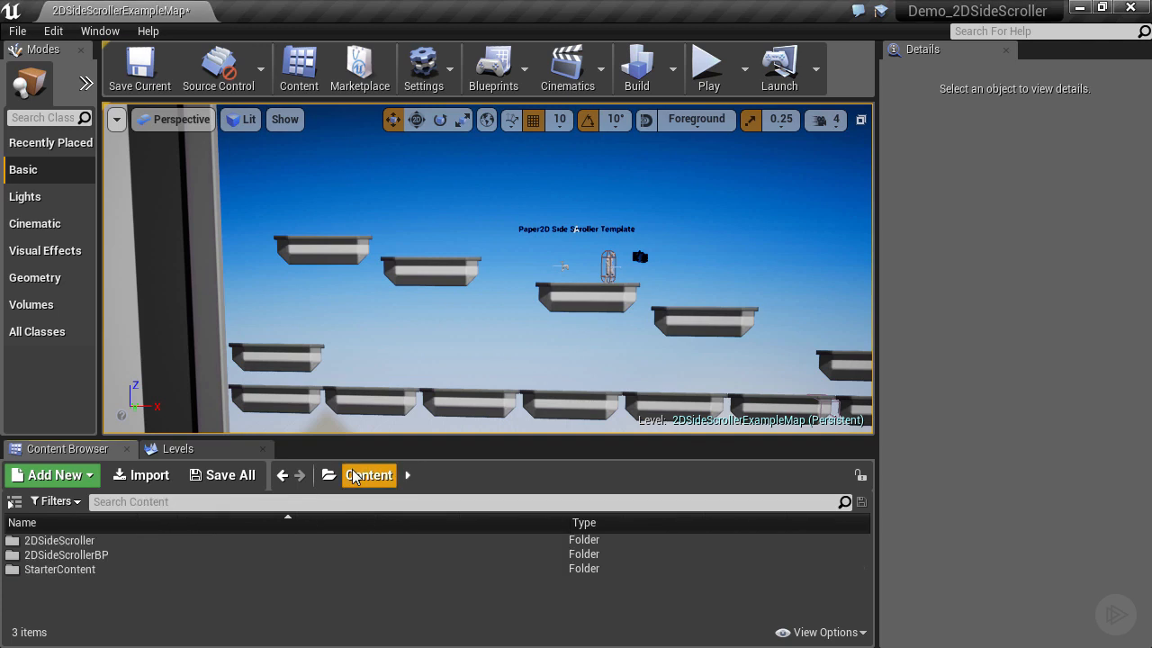
{"action": "right_click", "coordinate": [23, 597]}
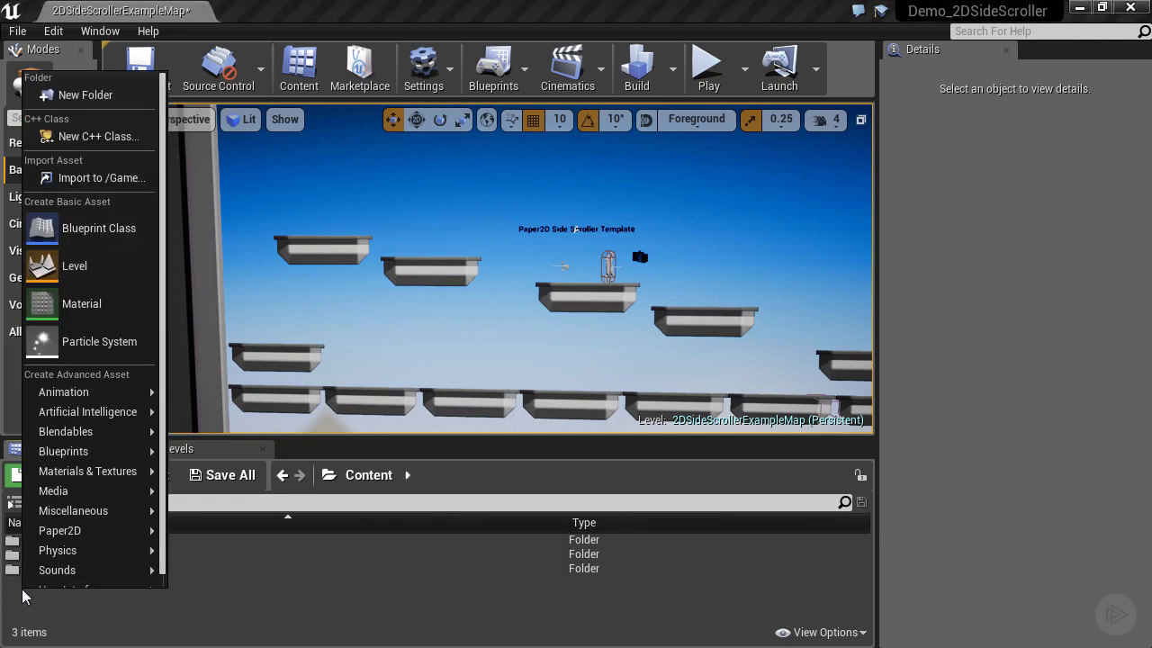
{"action": "left_click", "coordinate": [104, 94]}
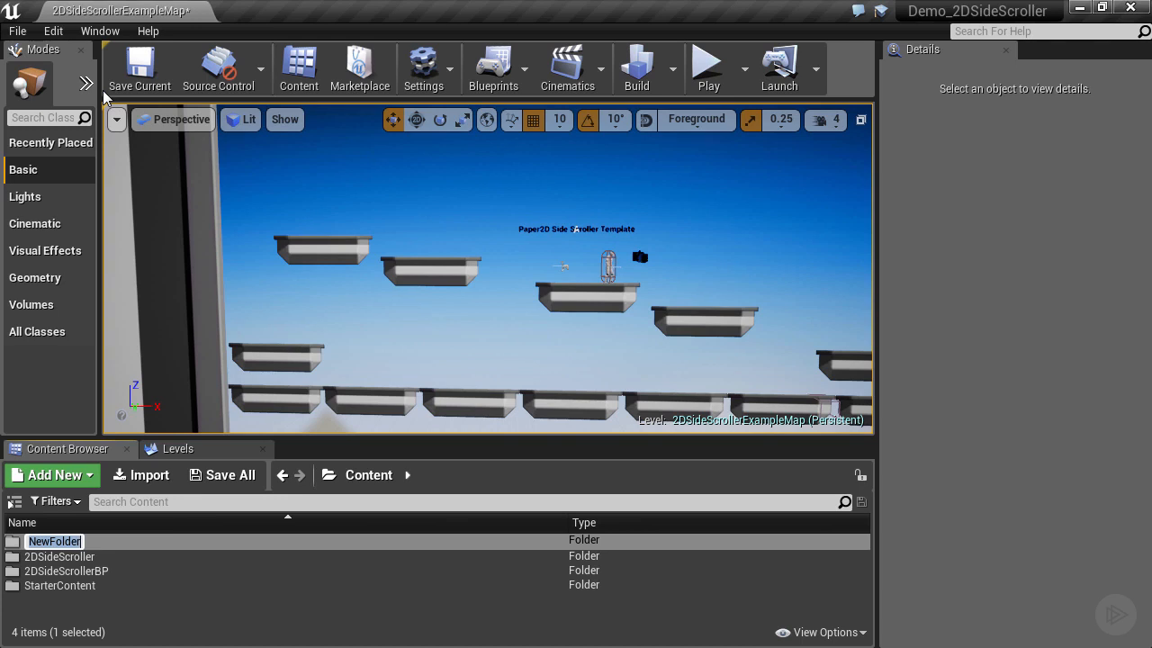
{"action": "type", "text": "SideScrollerDemo"}
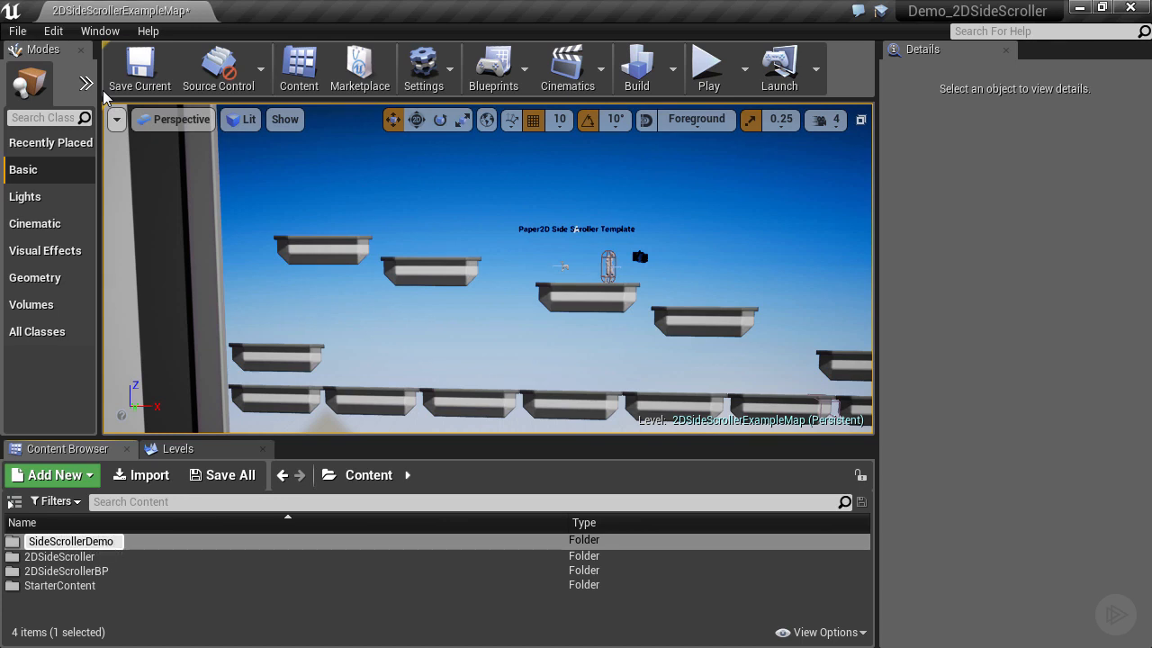
{"action": "key", "text": "Return"}
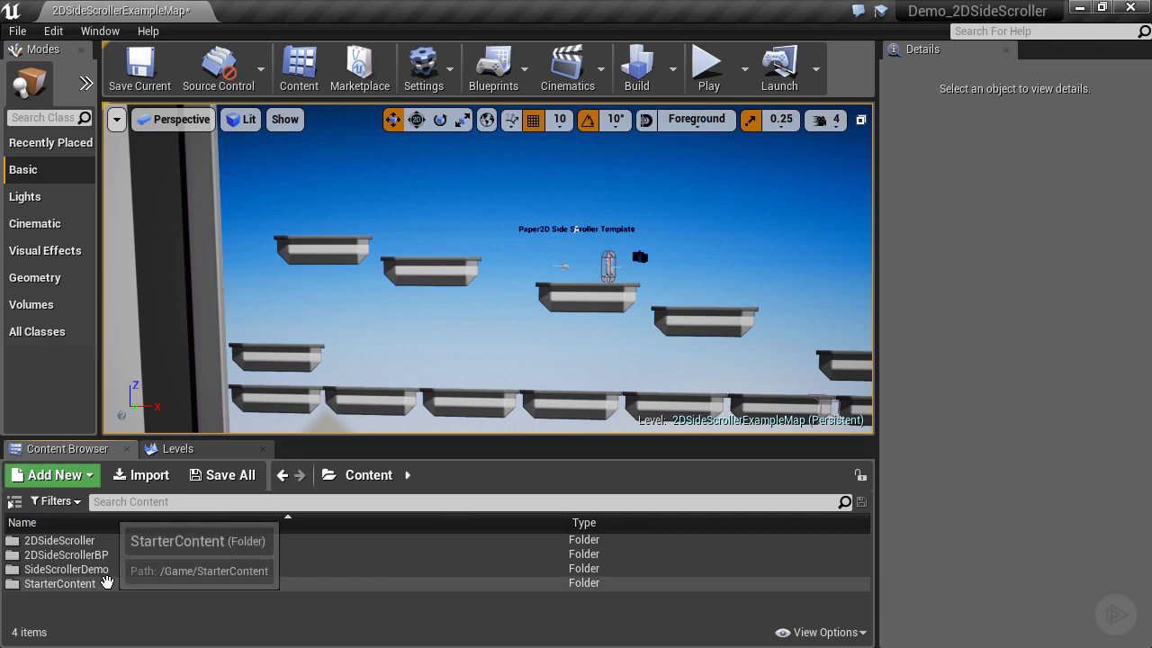
Open 2DSideScrollerBP/Blueprints and switch the asset view back to Tiles.
{"action": "double_click", "coordinate": [34, 555]}
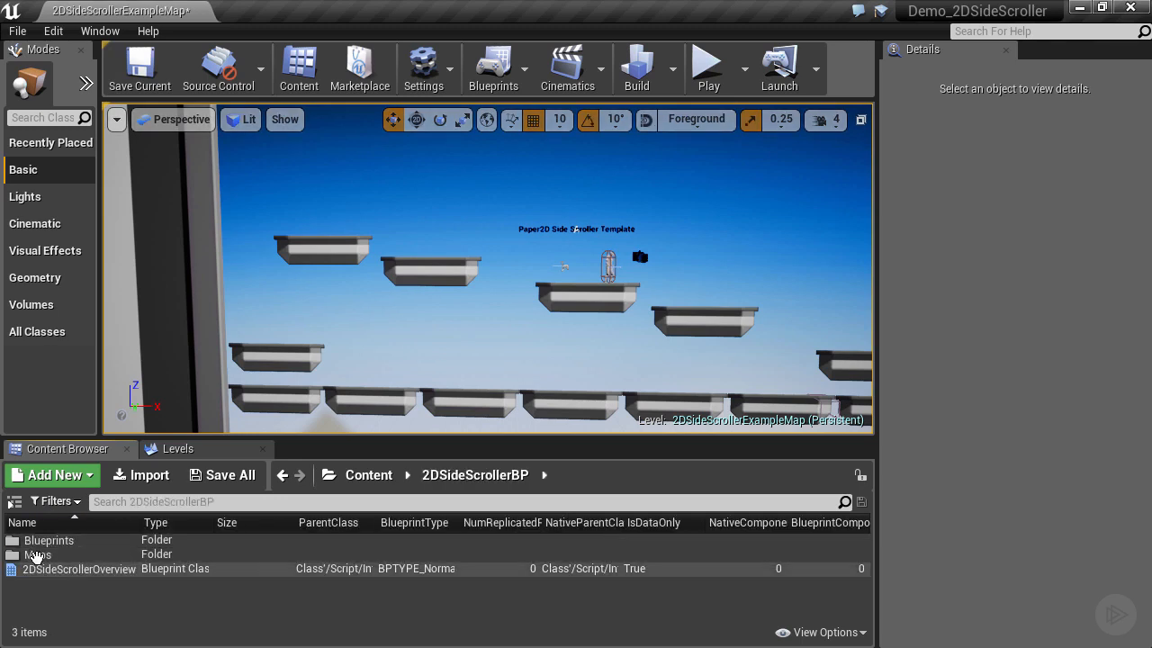
{"action": "double_click", "coordinate": [38, 541]}
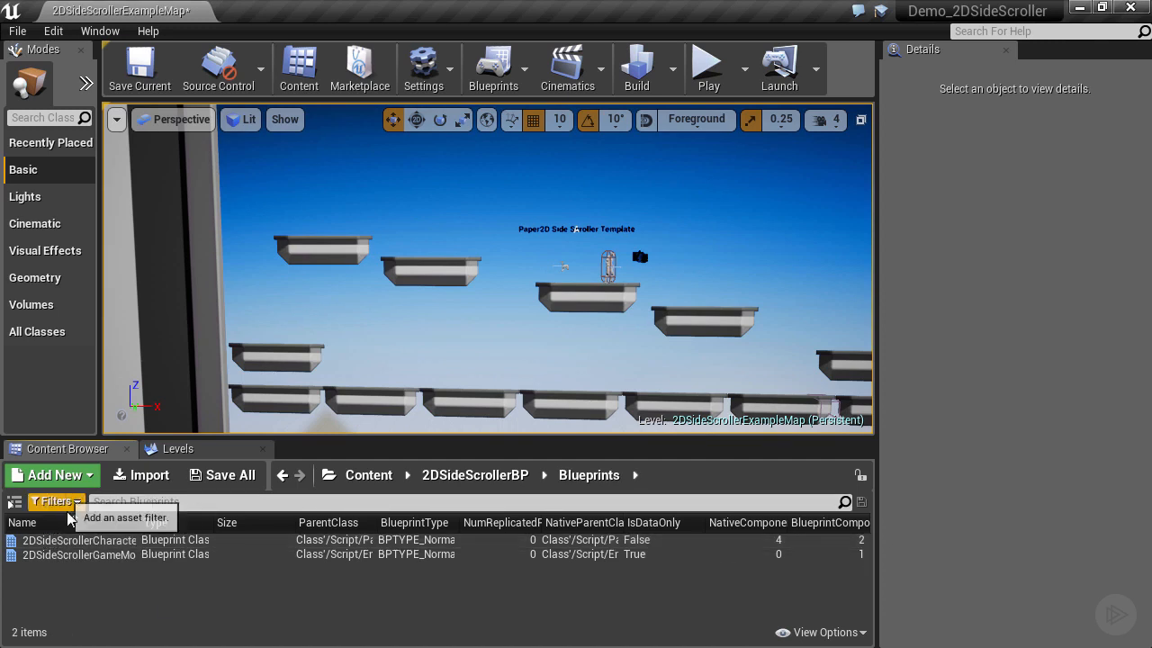
{"action": "left_click_drag", "start_coordinate": [157, 524], "coordinate": [239, 525]}
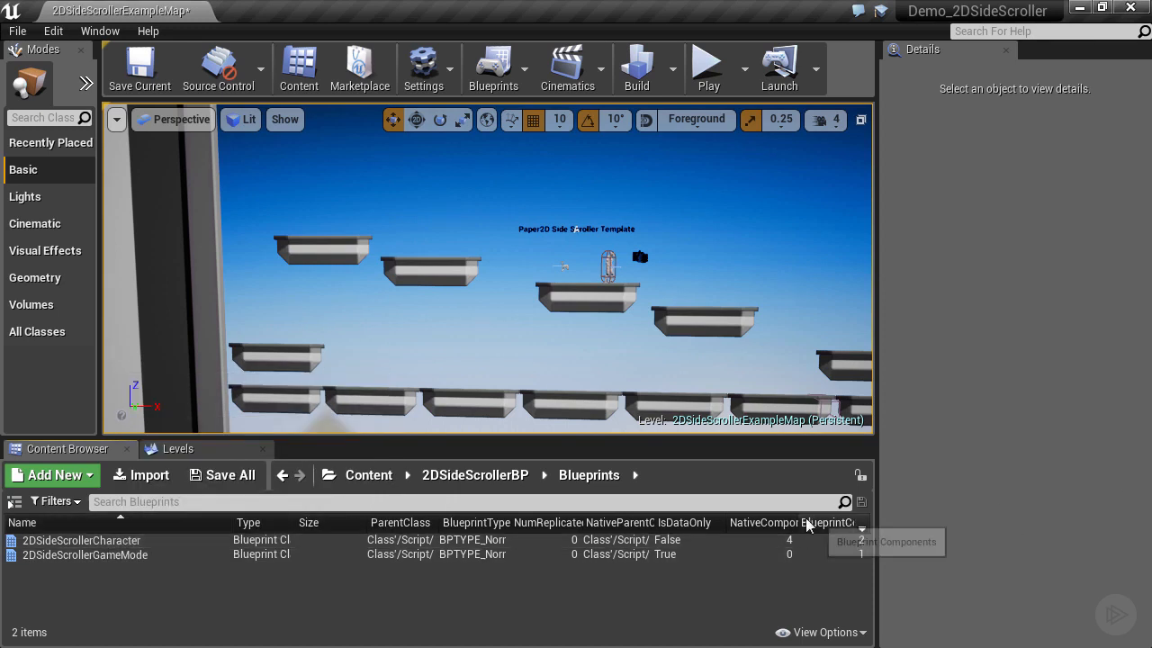
{"action": "left_click", "coordinate": [813, 630]}
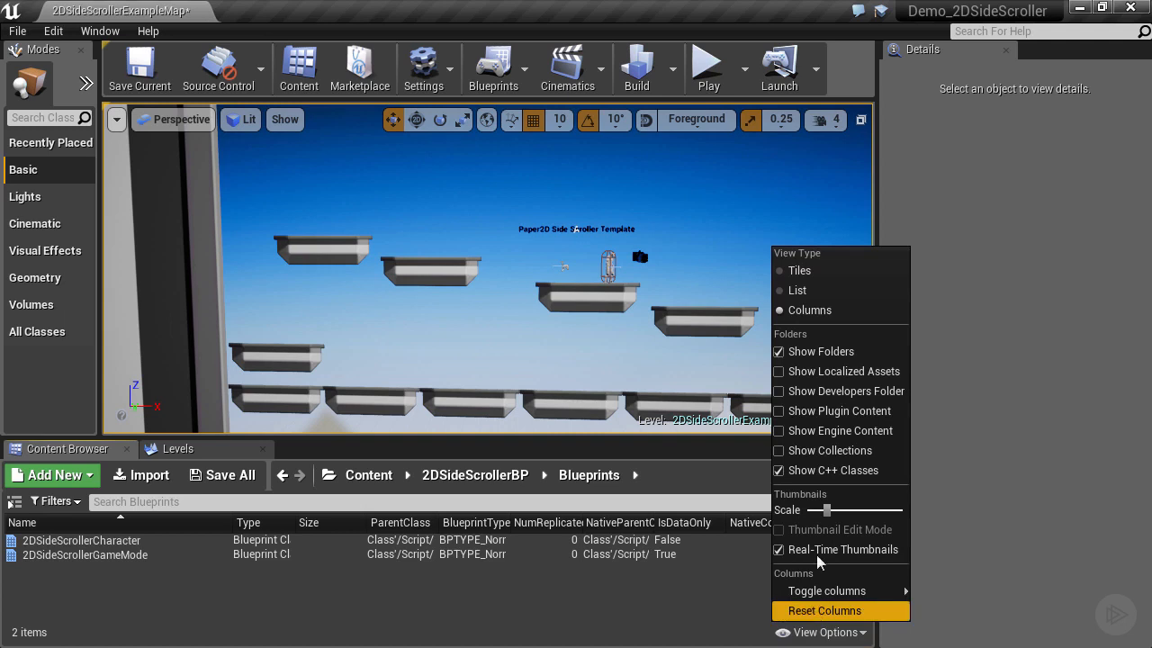
{"action": "left_click", "coordinate": [787, 275]}
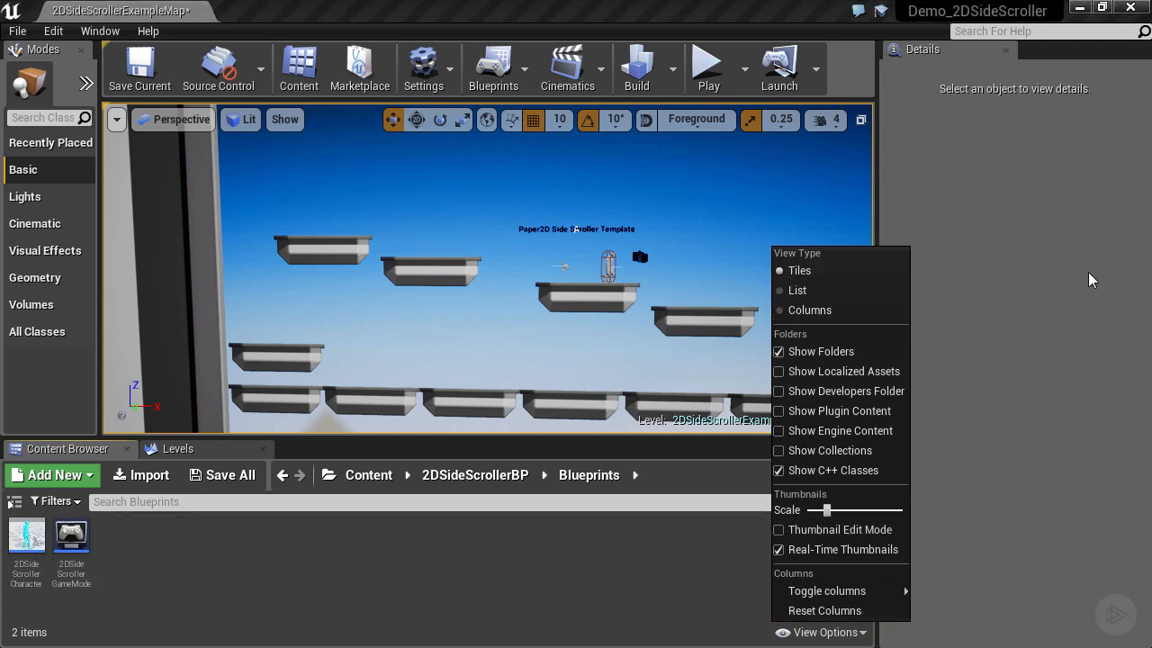
{"action": "left_click", "coordinate": [170, 594]}
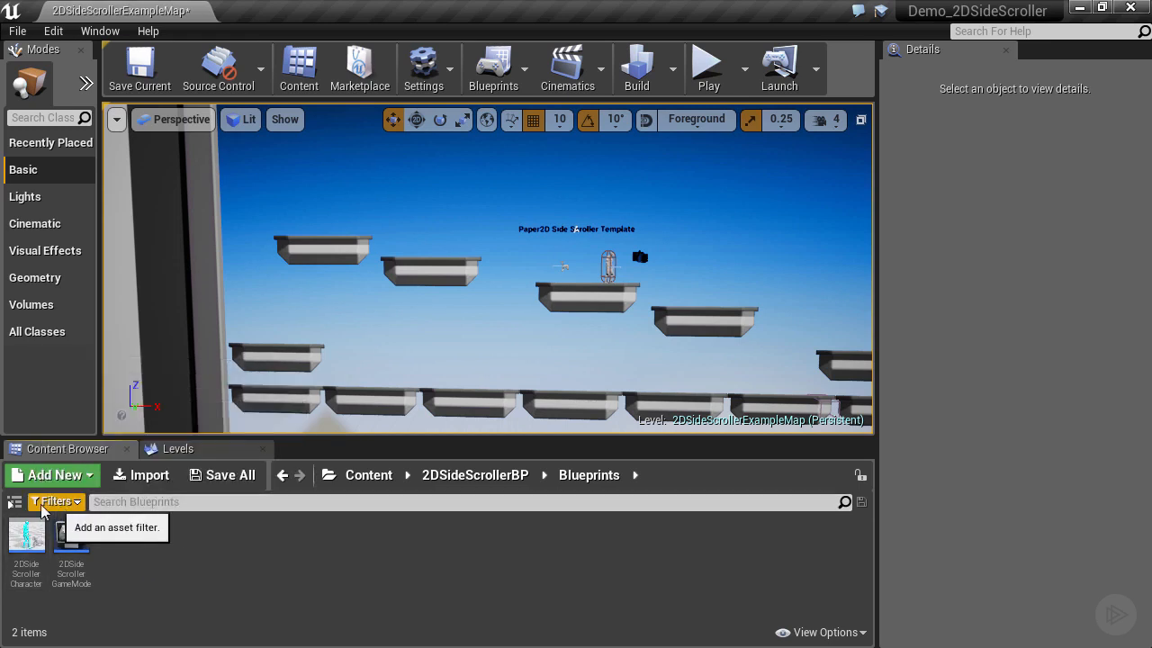
Show the folder tree and add a BP subfolder inside SideScrollerDemo.
{"action": "left_click", "coordinate": [14, 503]}
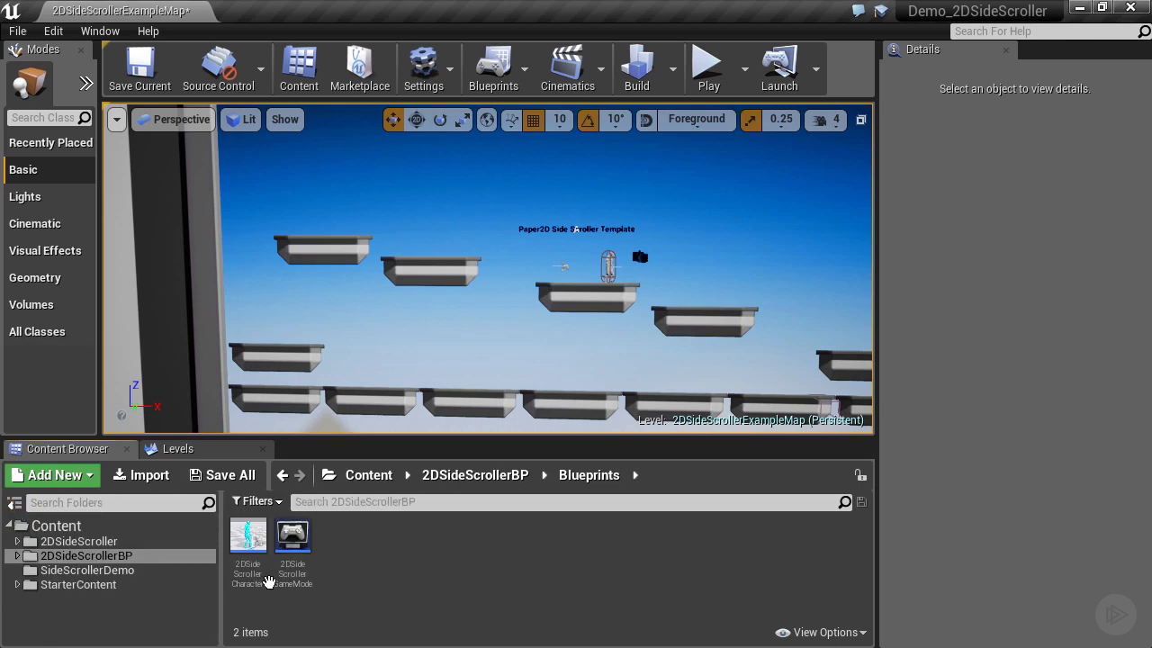
{"action": "mouse_move", "coordinate": [257, 534]}
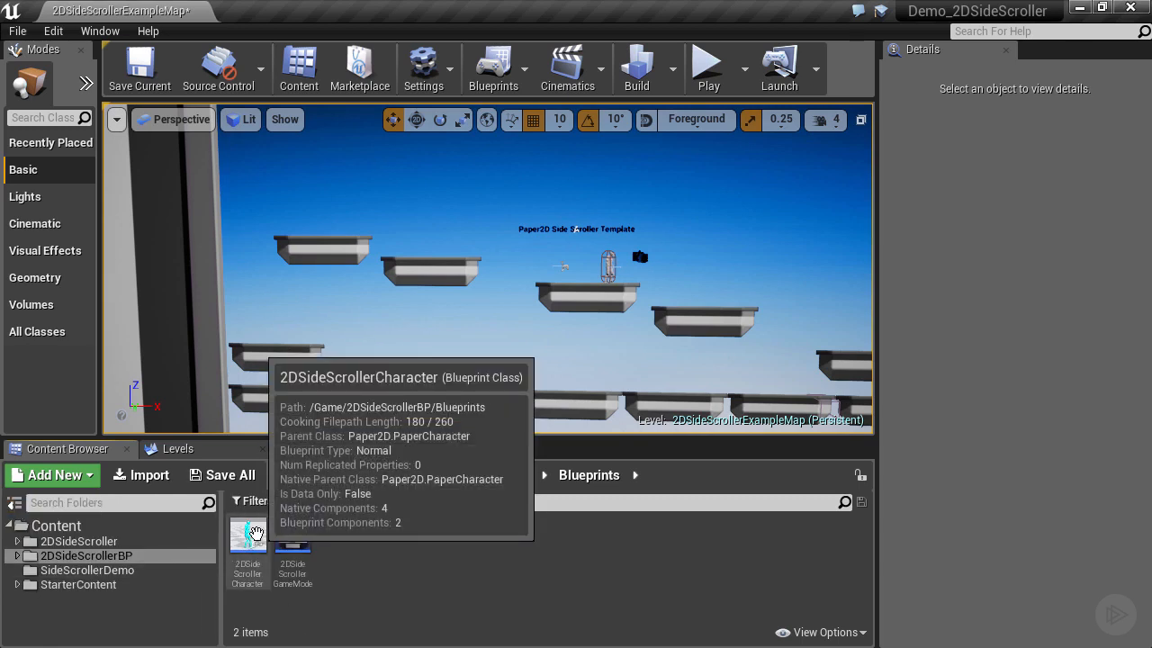
{"action": "left_click", "coordinate": [57, 571]}
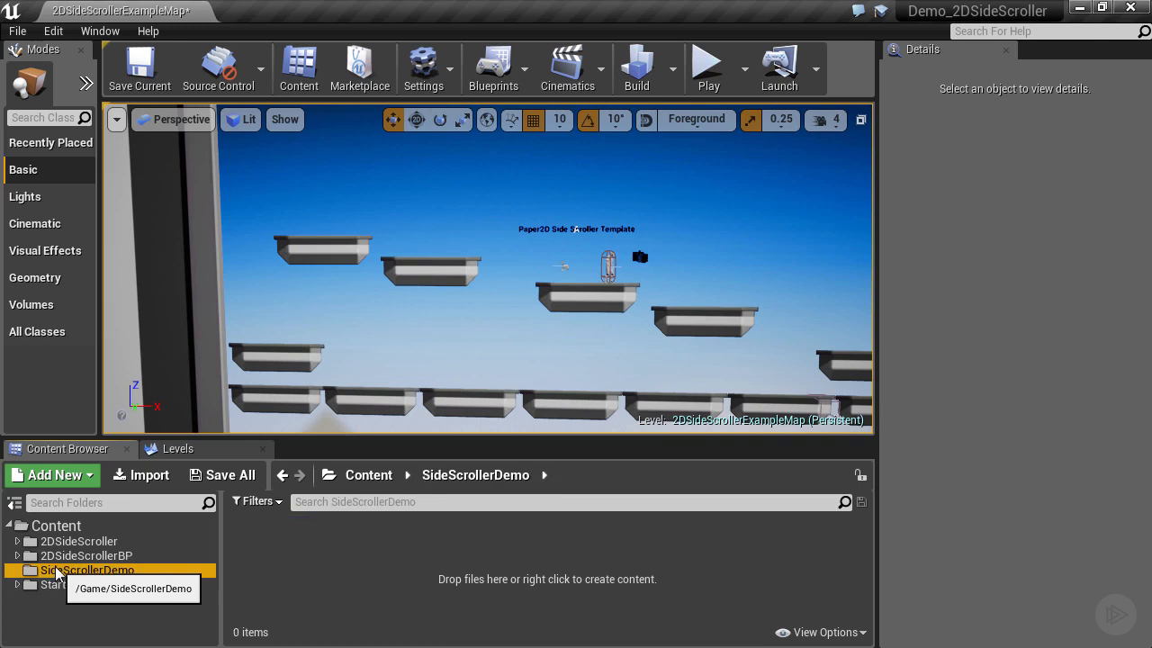
{"action": "right_click", "coordinate": [57, 570]}
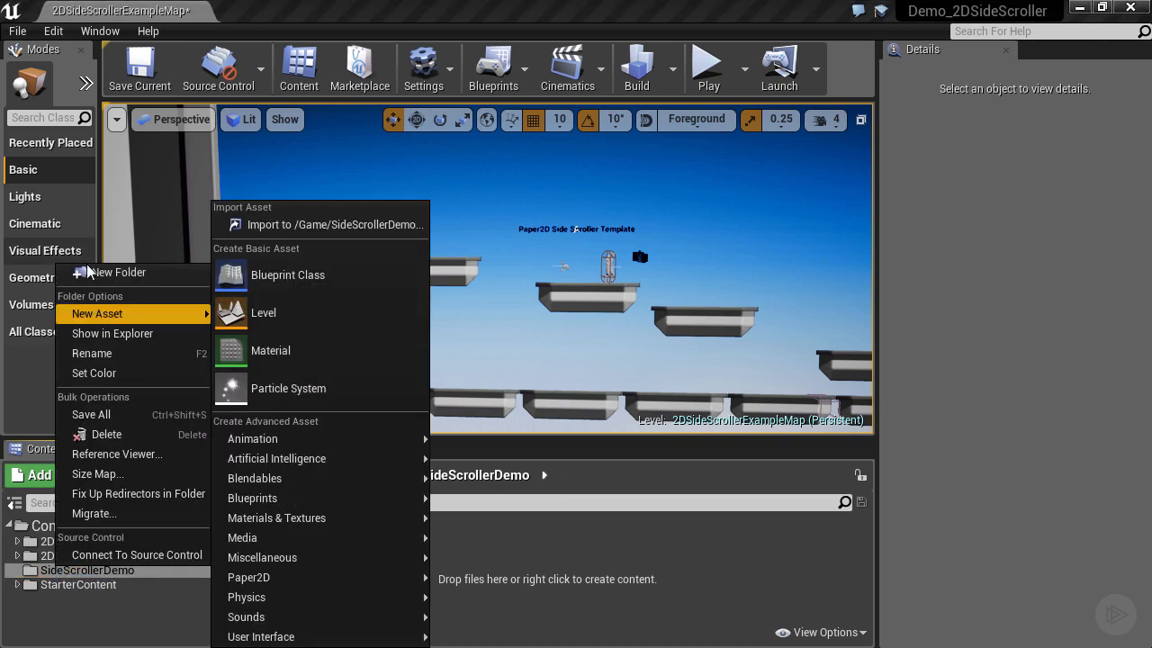
{"action": "left_click", "coordinate": [90, 271]}
{"action": "type", "text": "B"}
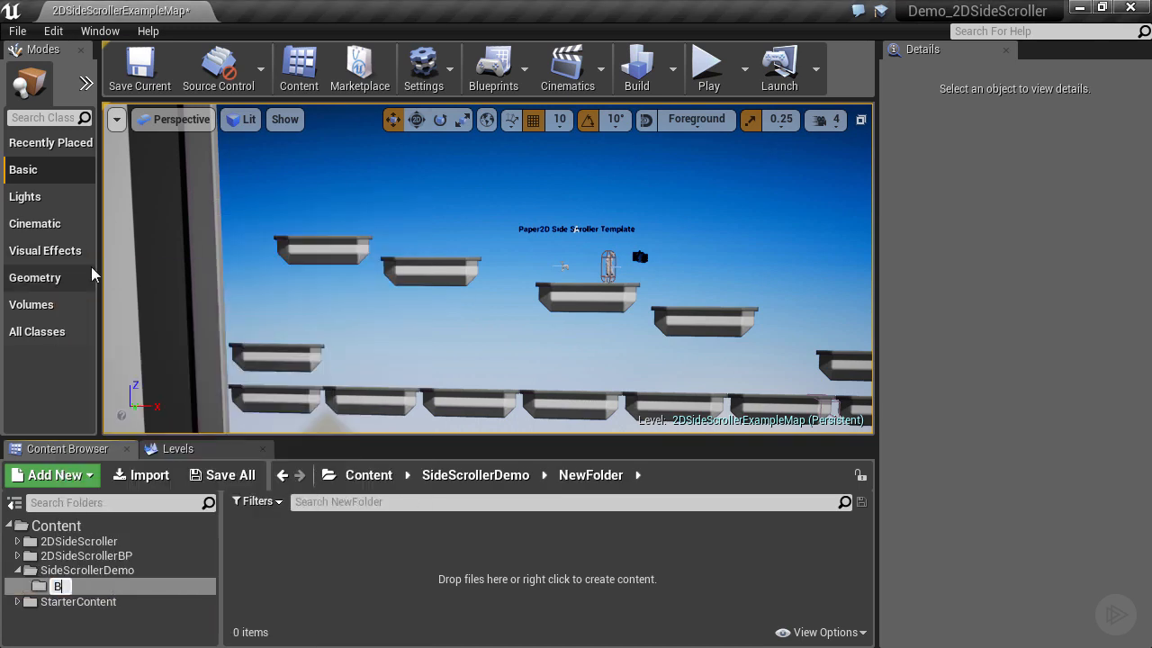
{"action": "type", "text": "P"}
{"action": "key", "text": "Return"}
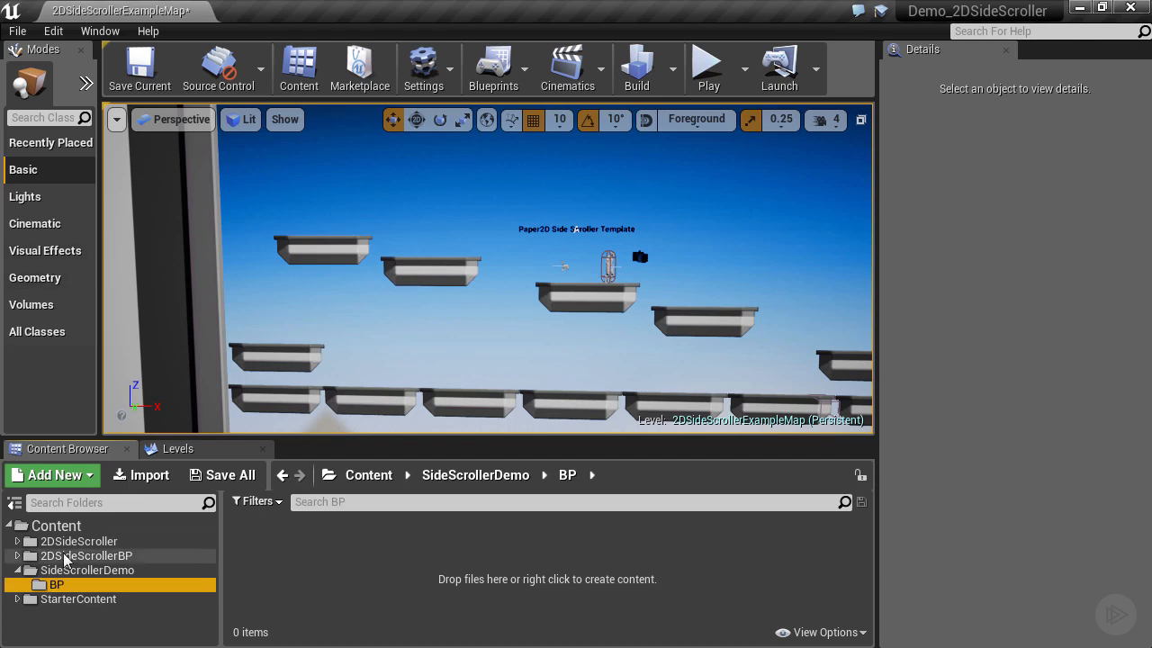
Navigate back to the 2DSideScrollerBP/Blueprints folder.
{"action": "left_click", "coordinate": [18, 542]}
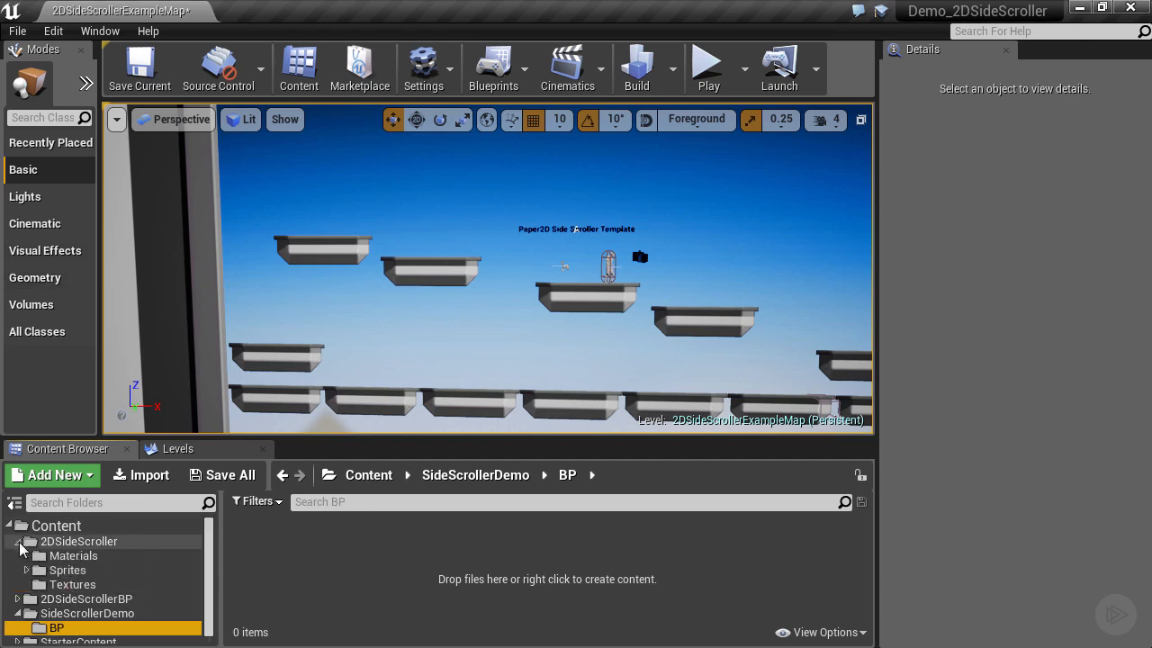
{"action": "left_click", "coordinate": [18, 542]}
{"action": "left_click", "coordinate": [76, 555]}
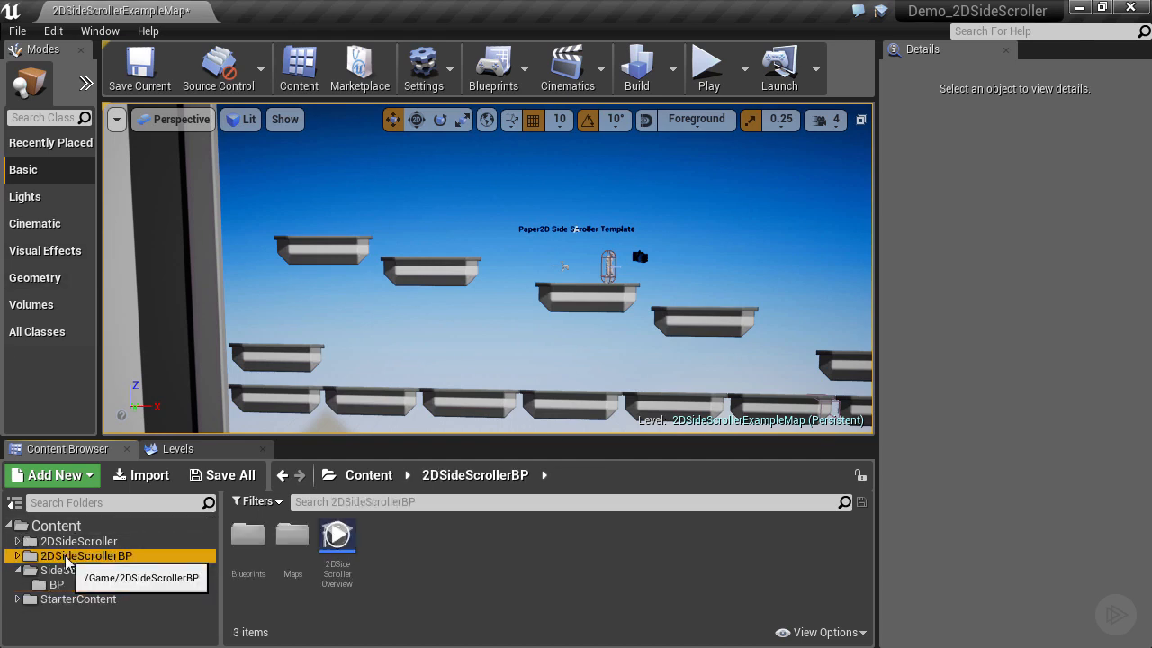
{"action": "double_click", "coordinate": [248, 538]}
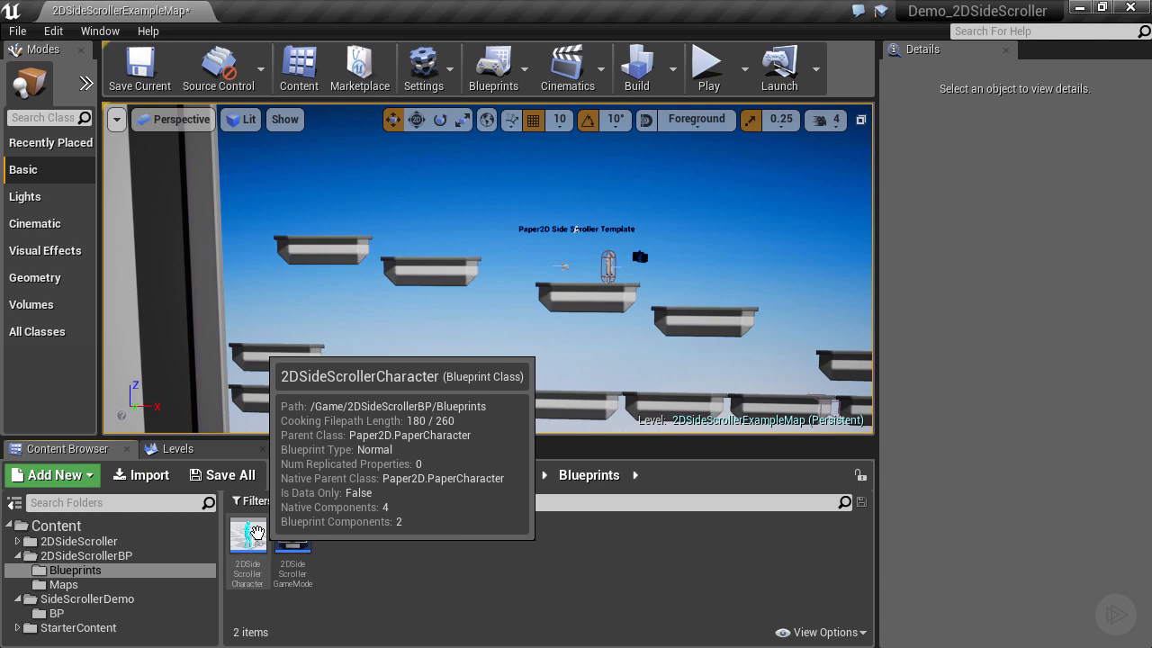
Copy the 2DSideScrollerCharacter and 2DSideScrollerGameMode blueprints into SideScrollerDemo/BP.
{"action": "left_click_drag", "start_coordinate": [256, 533], "coordinate": [50, 613]}
{"action": "left_click", "coordinate": [71, 588]}
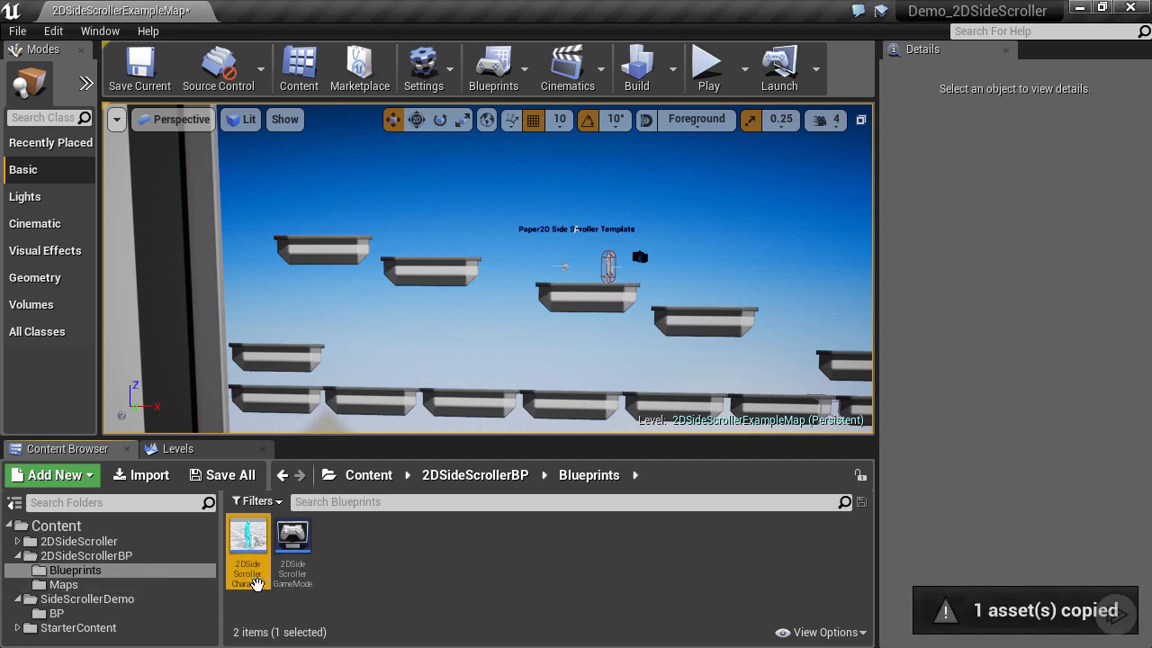
{"action": "left_click_drag", "start_coordinate": [293, 545], "coordinate": [50, 614]}
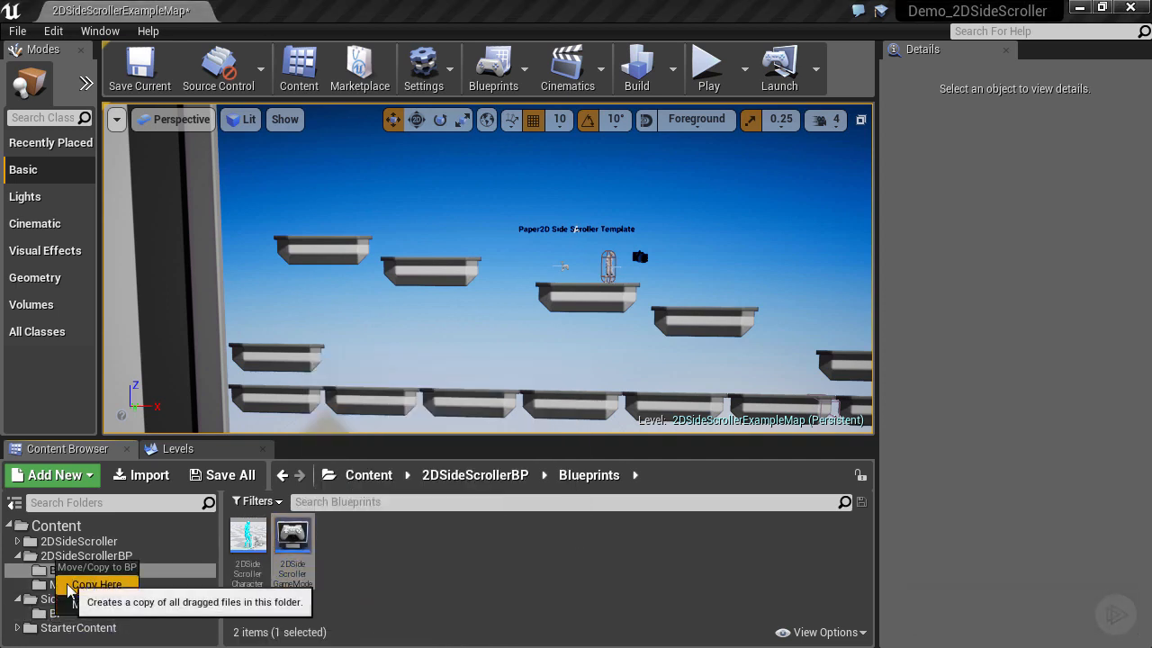
{"action": "left_click", "coordinate": [70, 587]}
{"action": "left_click", "coordinate": [56, 613]}
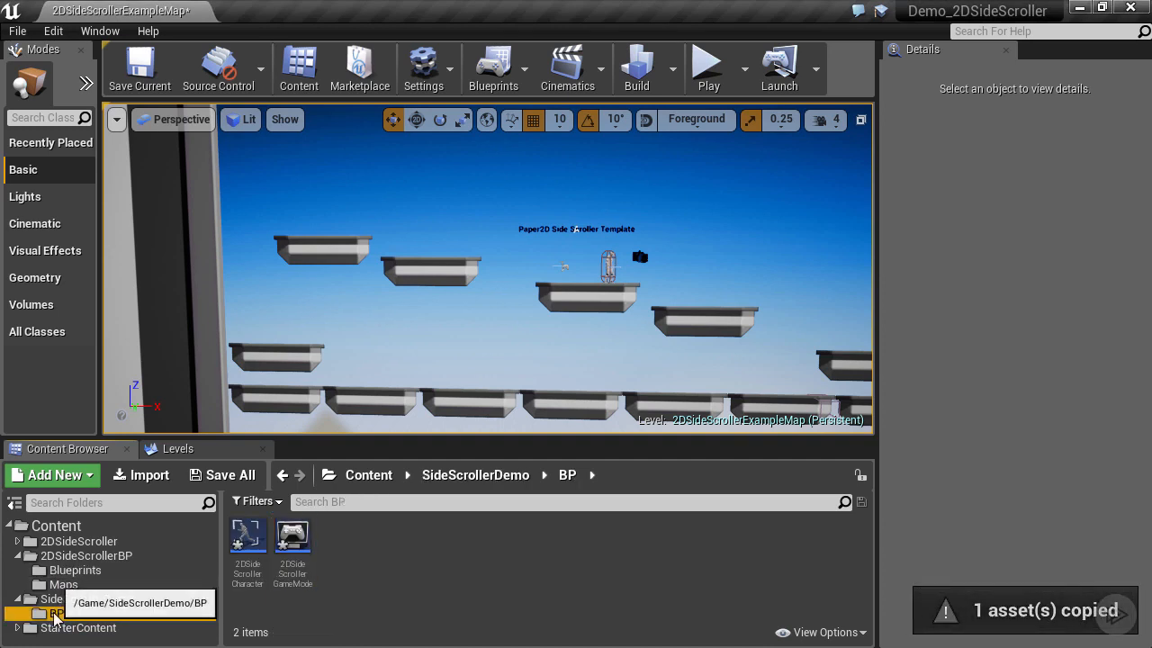
Rename the copied character blueprint to PlayerCharacter.
{"action": "left_click", "coordinate": [258, 571]}
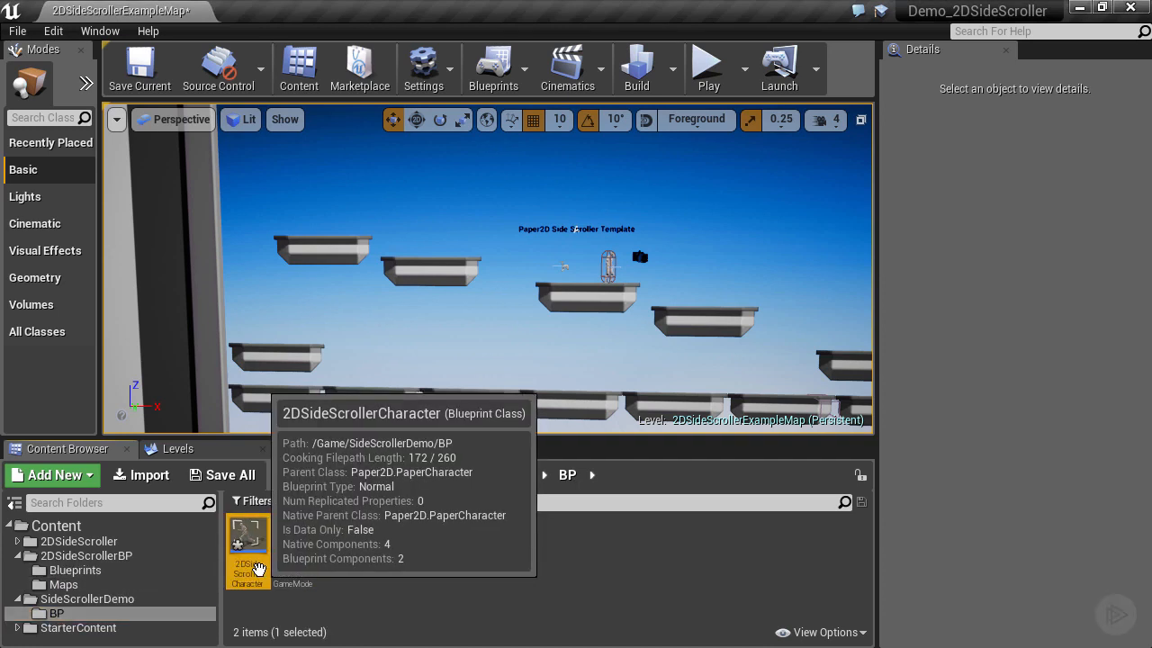
{"action": "left_click", "coordinate": [258, 571]}
{"action": "key", "text": "End"}
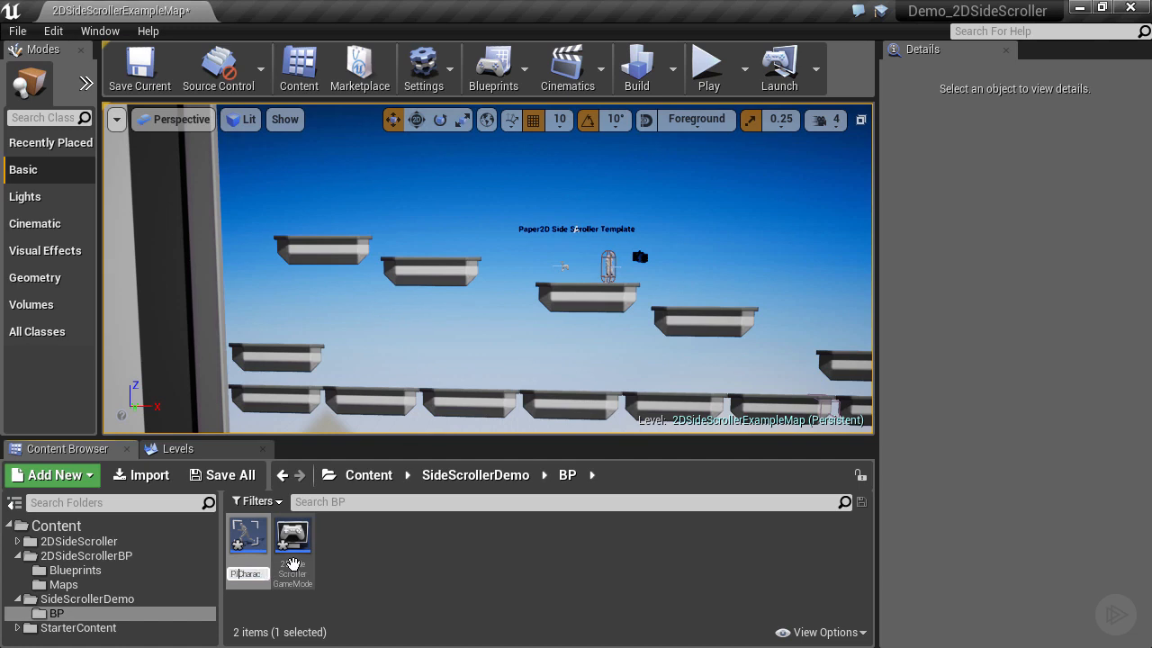
{"action": "left_click", "coordinate": [292, 563]}
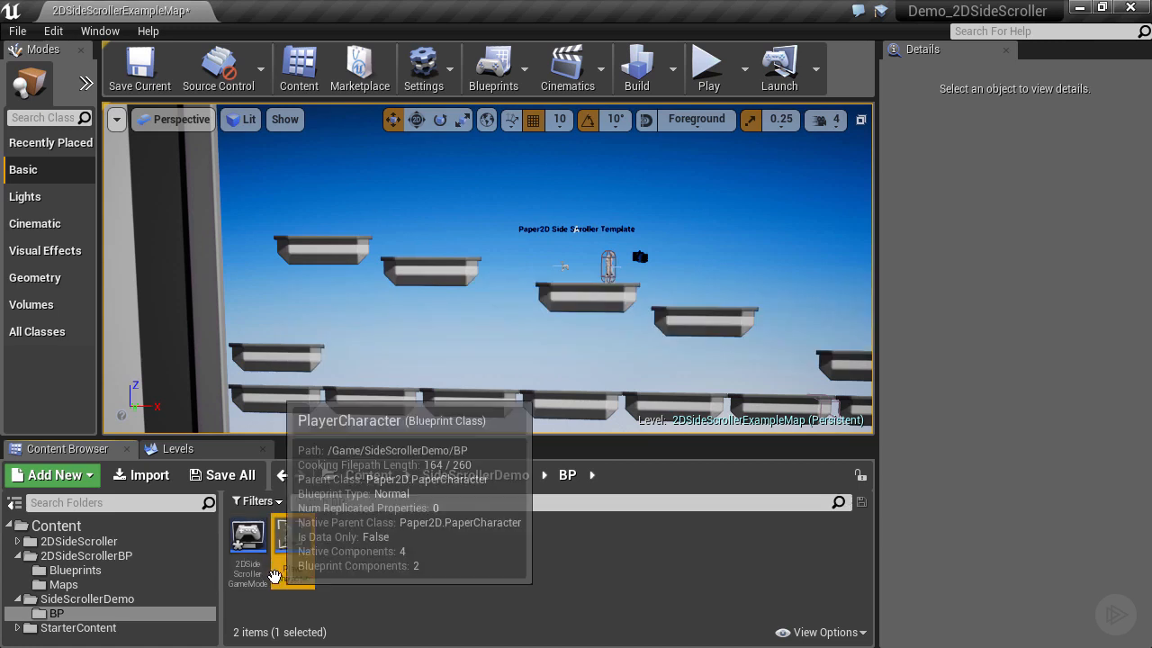
Rename the game mode copy to Demo2DSideScrollerGameMode and view the SideScrollerDemo folder.
{"action": "right_click", "coordinate": [251, 572]}
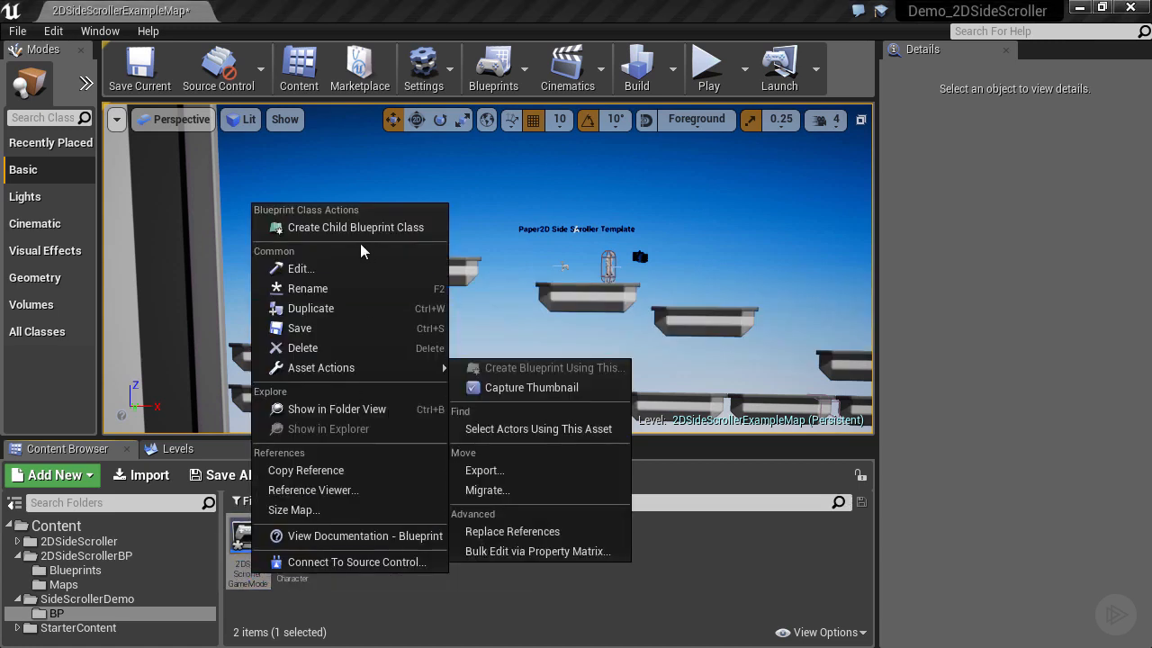
{"action": "left_click", "coordinate": [308, 289]}
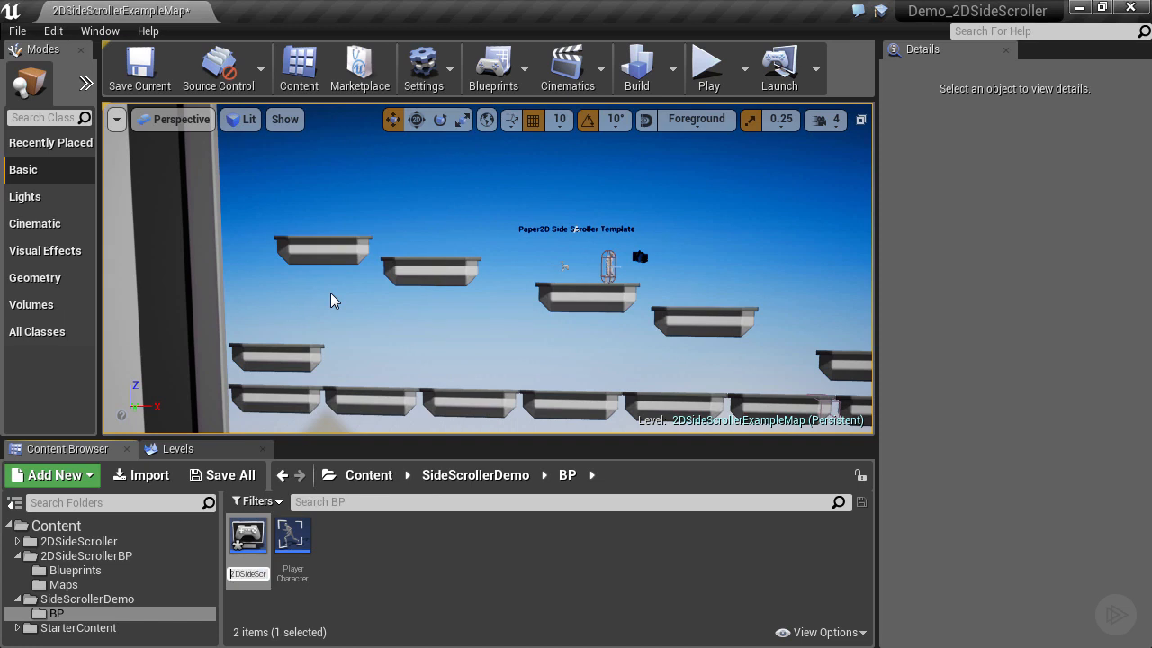
{"action": "key", "text": "Return"}
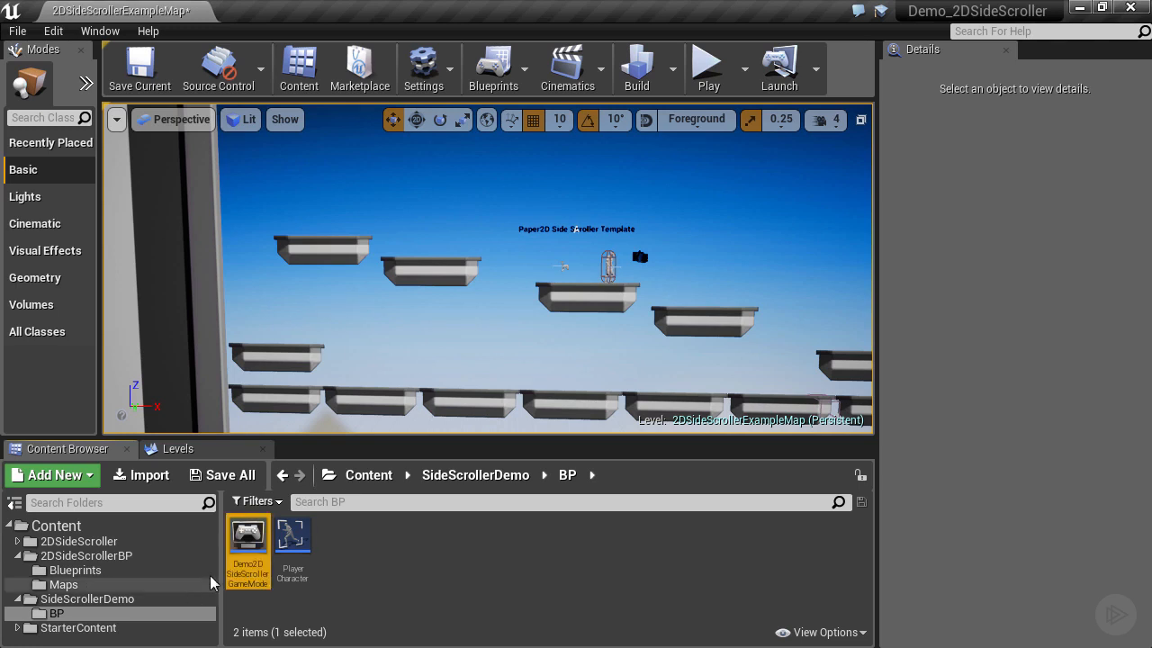
{"action": "mouse_move", "coordinate": [256, 564]}
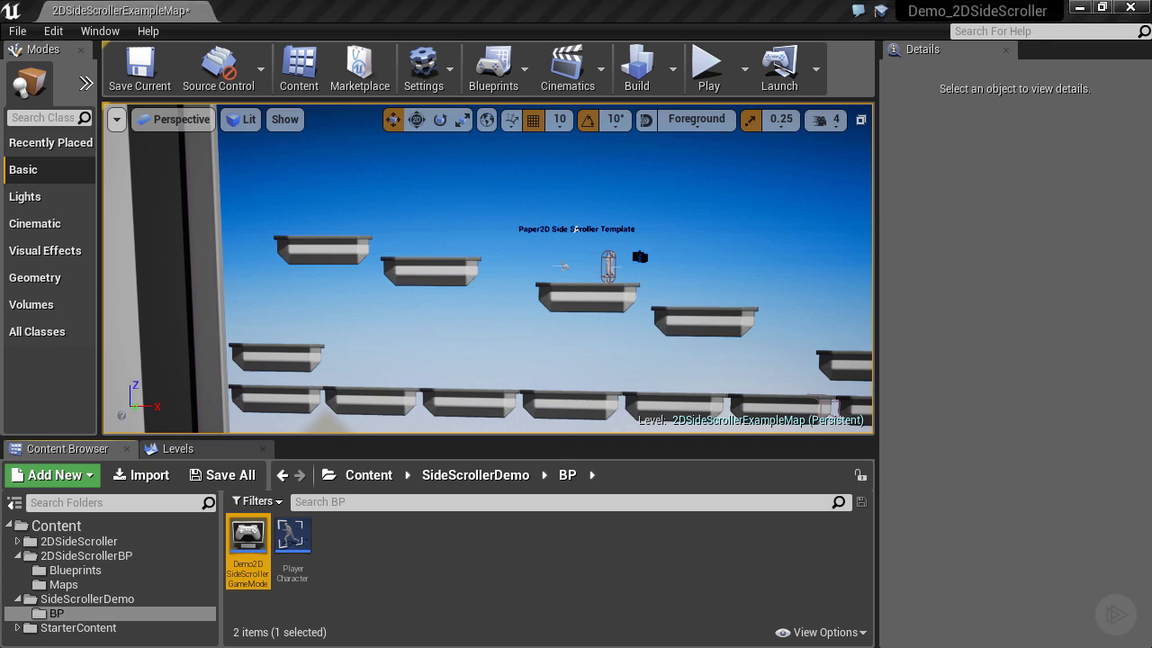
{"action": "left_click", "coordinate": [59, 601]}
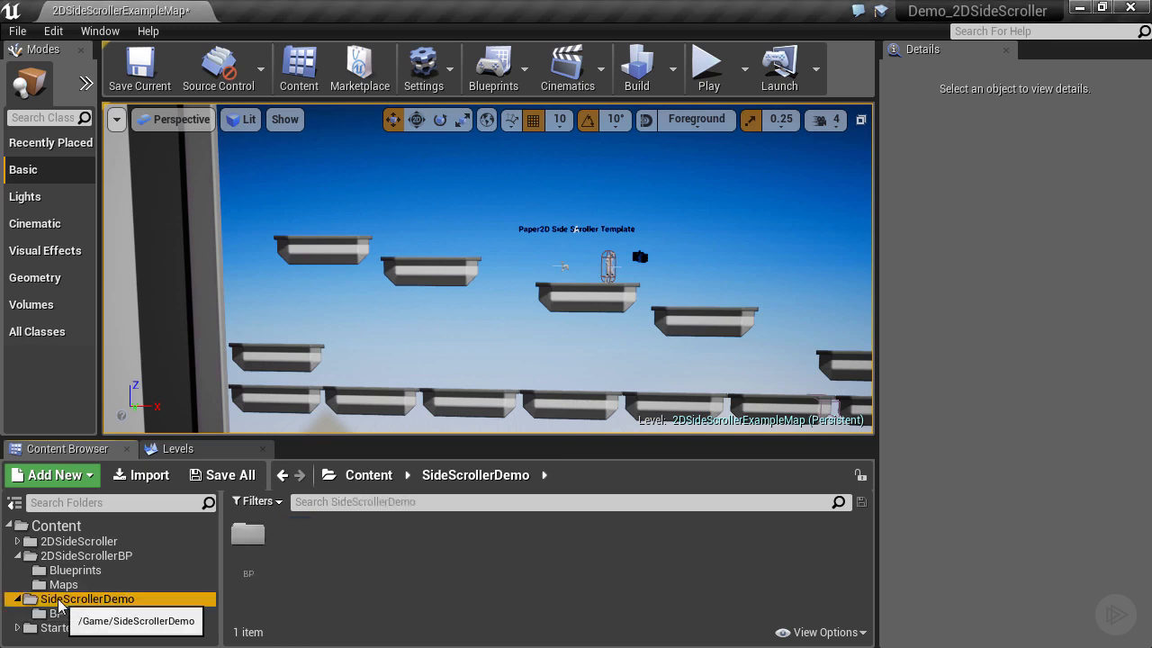
Create a Maps subfolder inside SideScrollerDemo.
{"action": "right_click", "coordinate": [59, 603]}
{"action": "left_click", "coordinate": [105, 306]}
{"action": "type", "text": "Maos"}
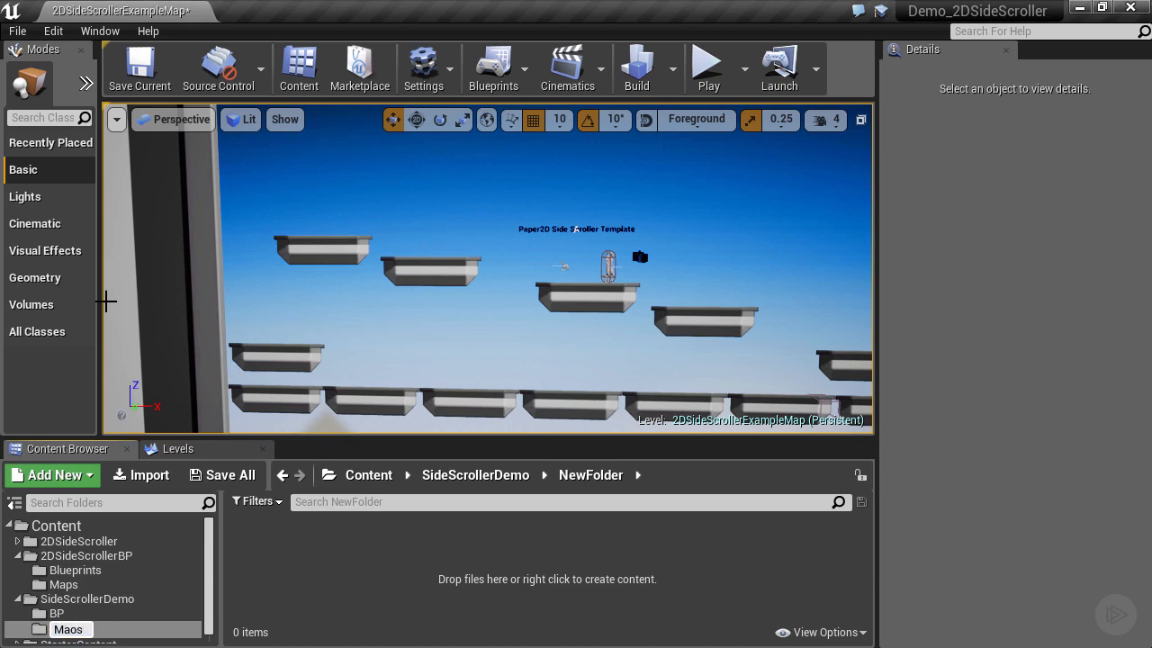
{"action": "type", "text": "s"}
{"action": "key", "text": "Return"}
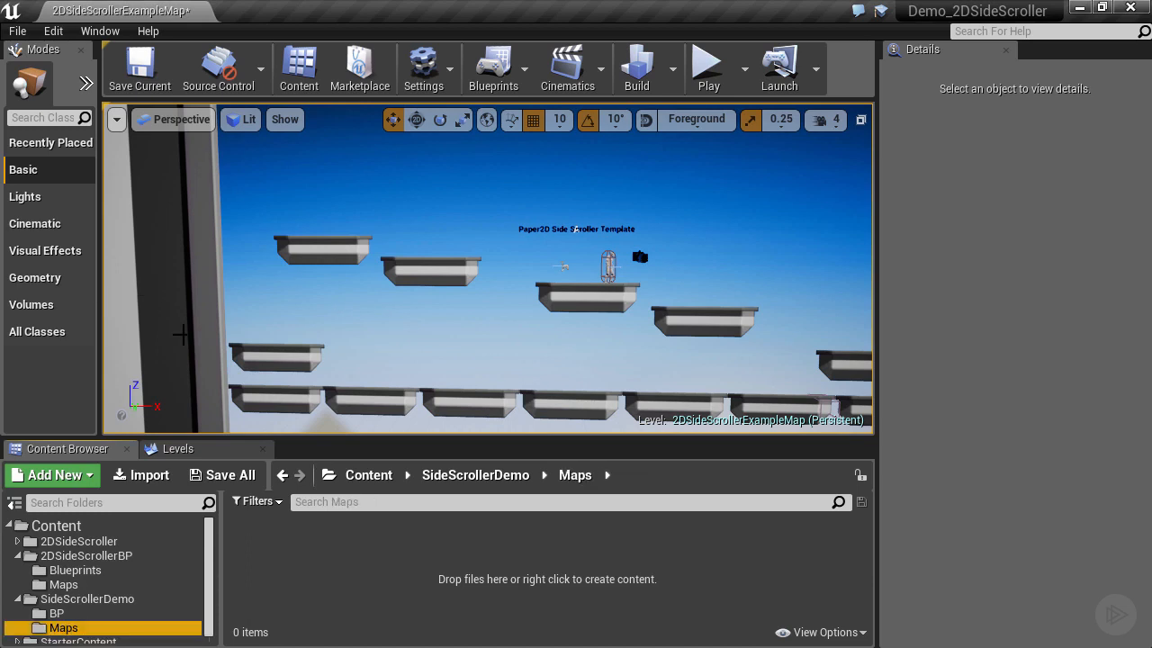
Add a NewWorld level in Maps, then delete it to leave Maps empty.
{"action": "right_click", "coordinate": [275, 585]}
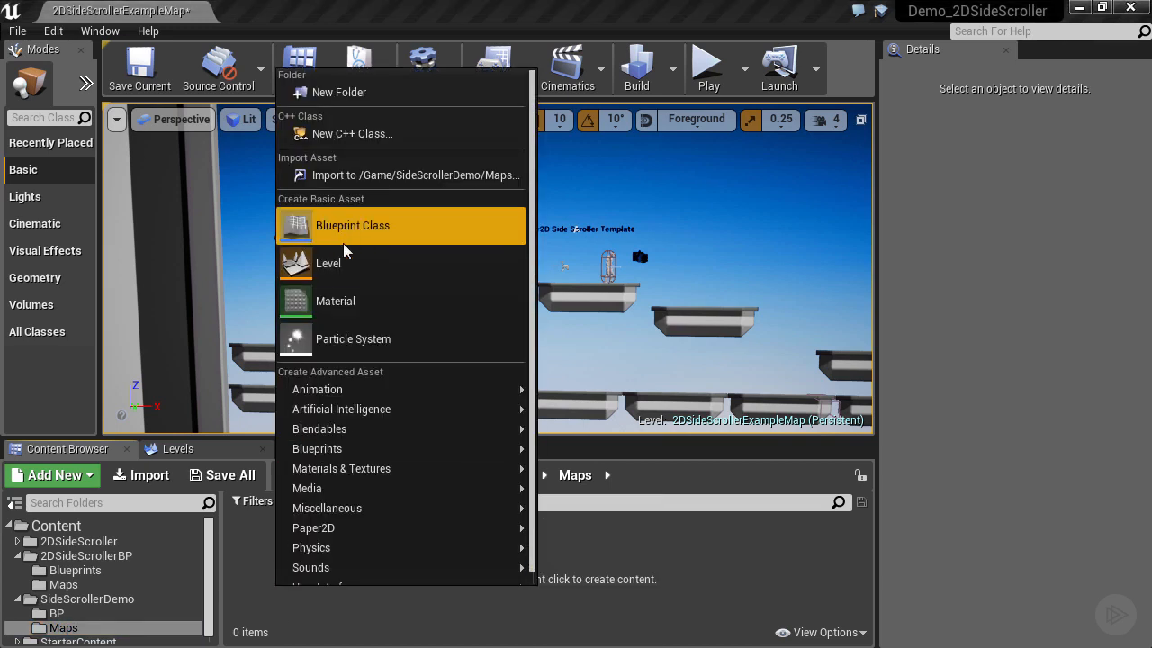
{"action": "left_click", "coordinate": [337, 261]}
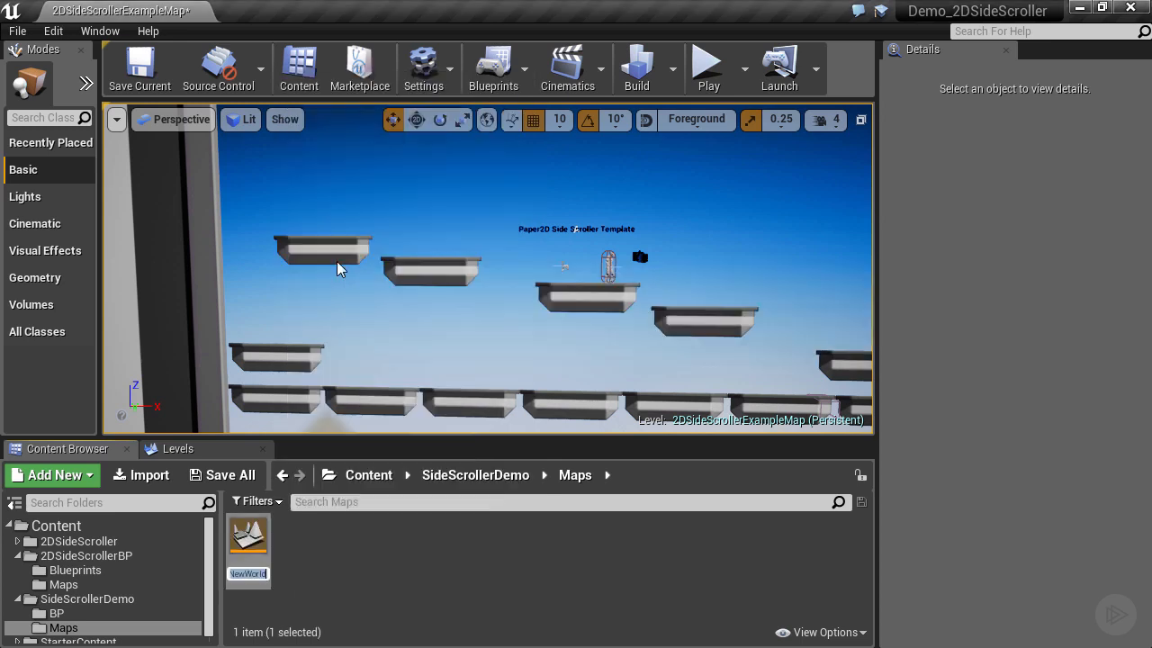
{"action": "right_click", "coordinate": [250, 537]}
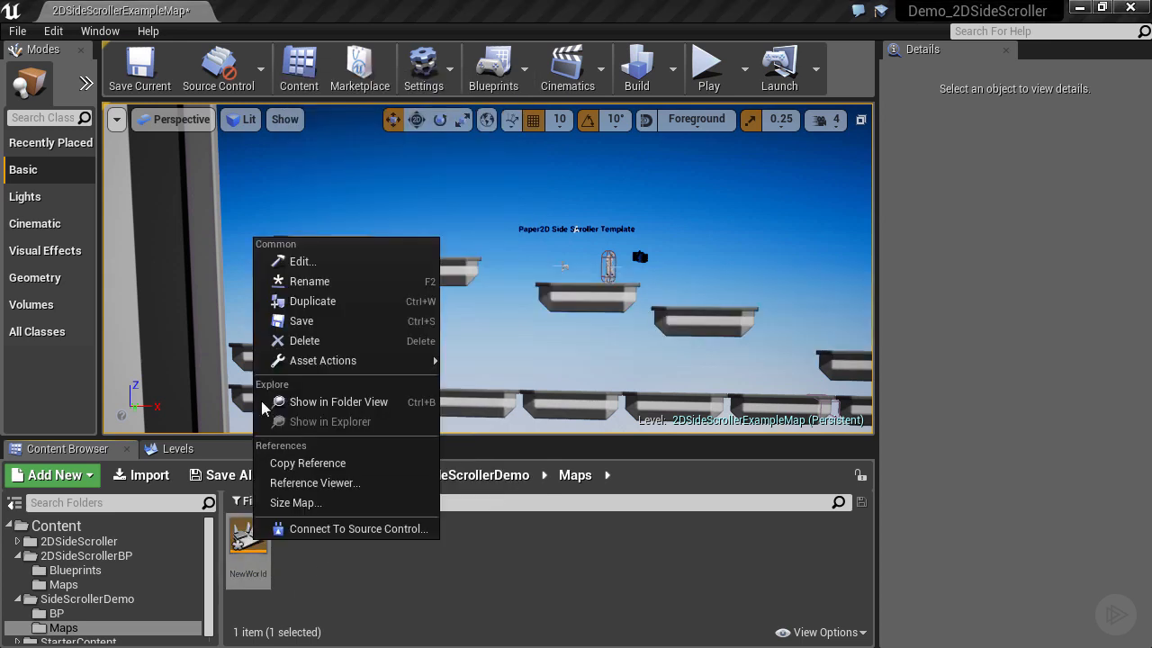
{"action": "left_click", "coordinate": [301, 338]}
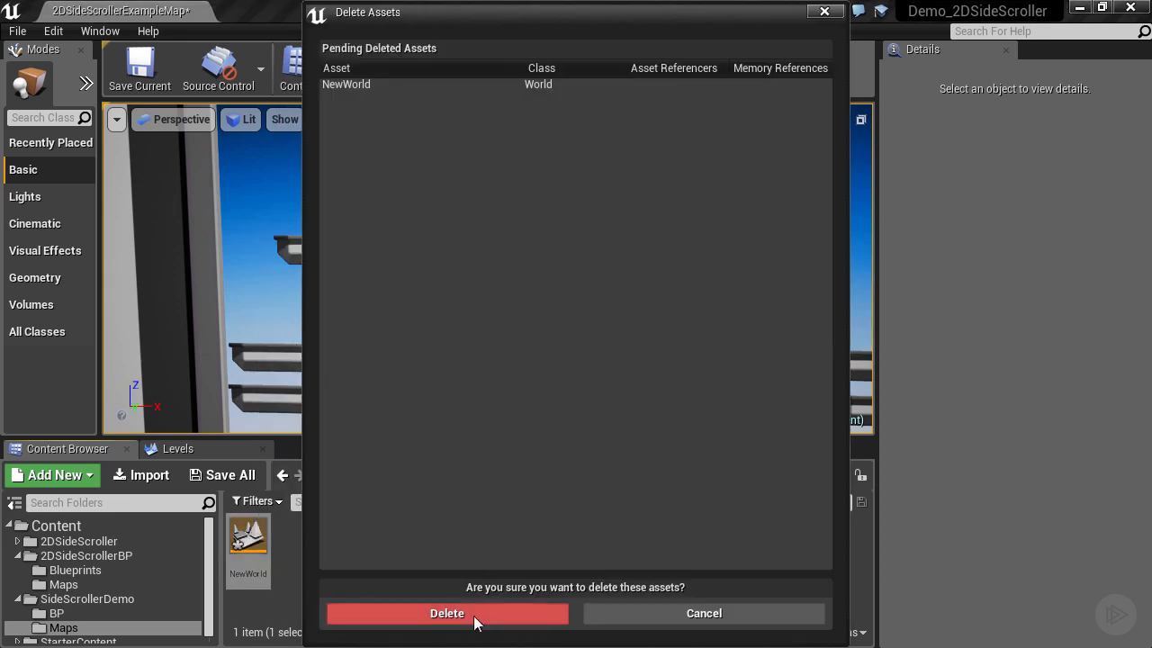
{"action": "left_click", "coordinate": [447, 613]}
{"action": "left_click", "coordinate": [17, 30]}
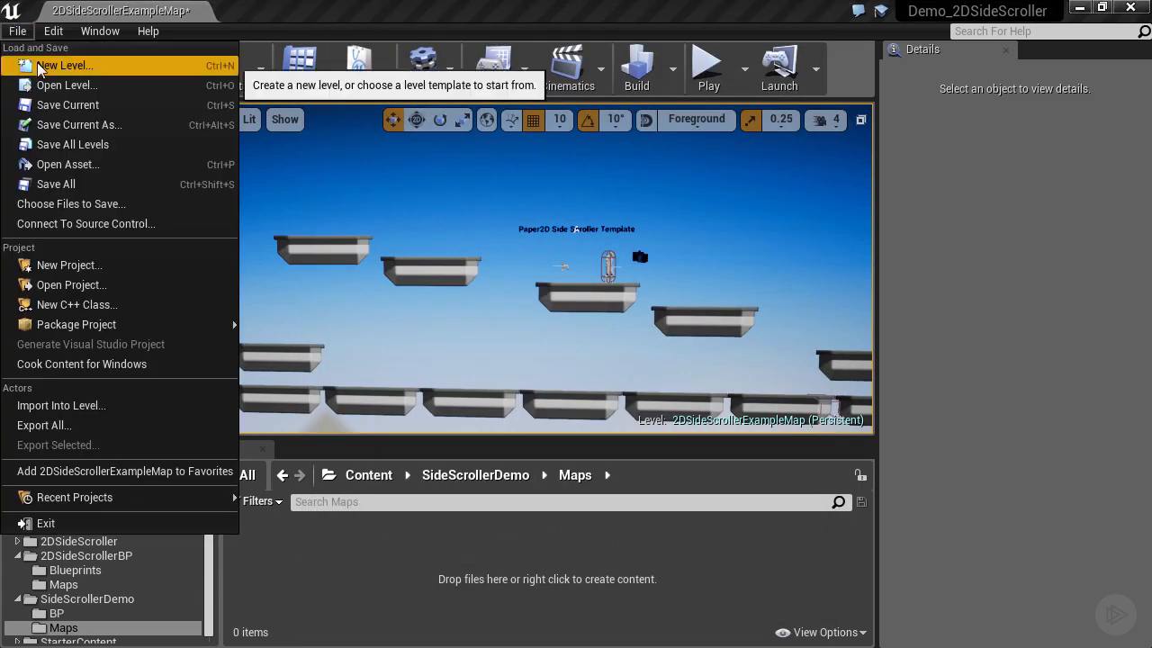
Start a new Default-template level, discarding the example map's unsaved changes.
{"action": "left_click", "coordinate": [38, 67]}
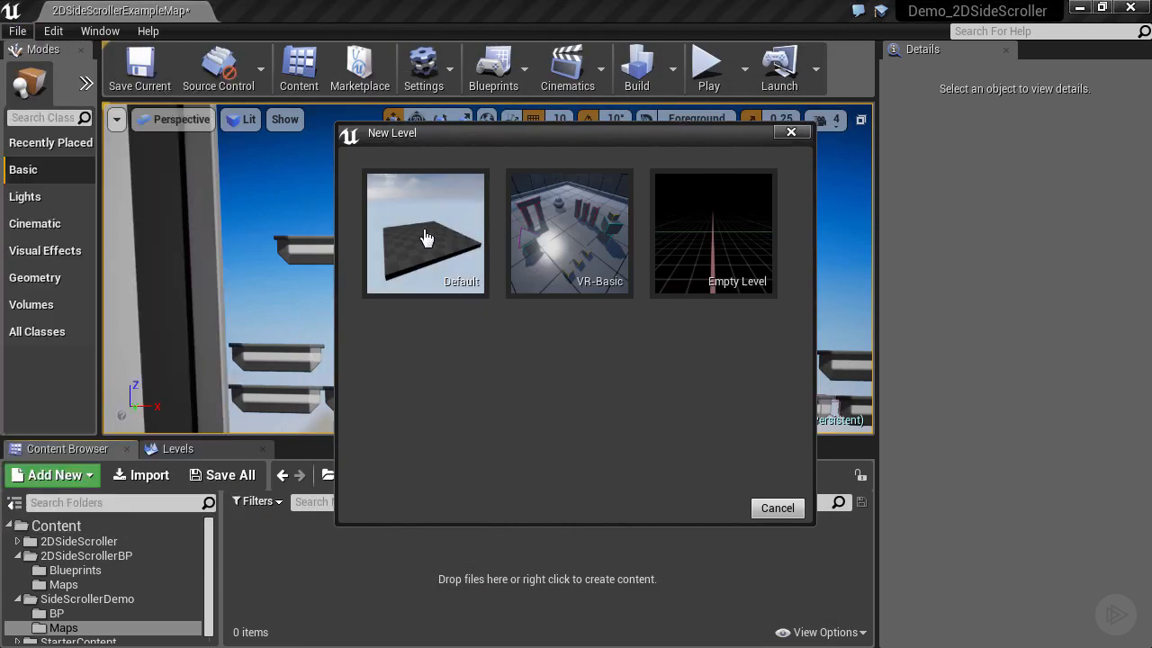
{"action": "left_click", "coordinate": [427, 237]}
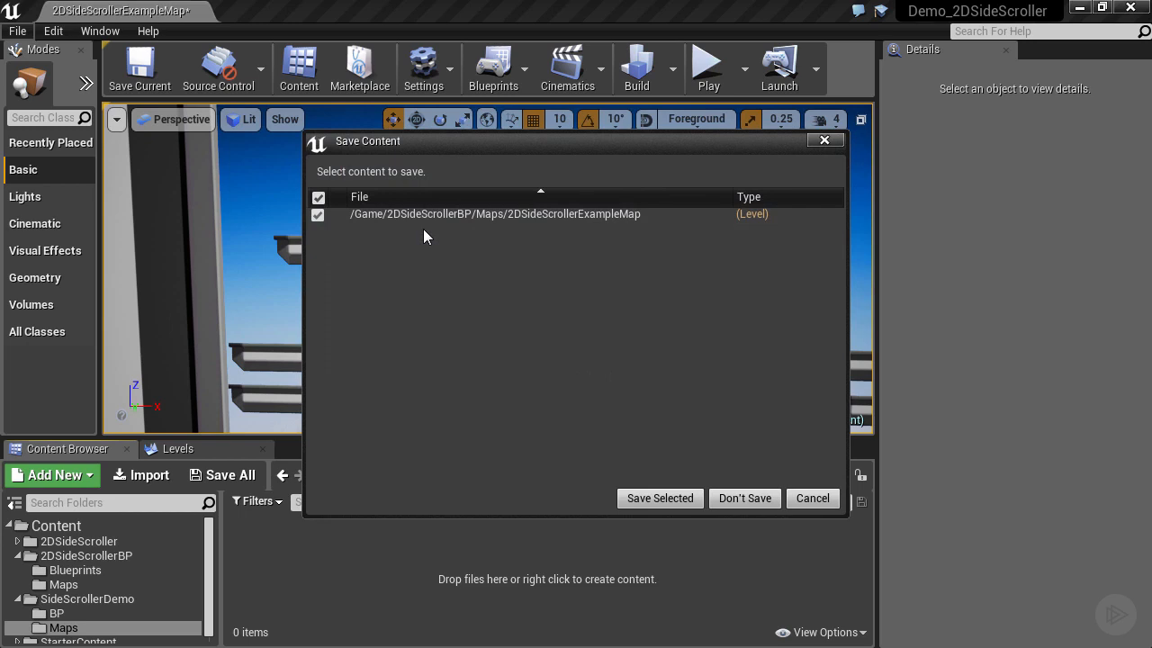
{"action": "left_click", "coordinate": [729, 502]}
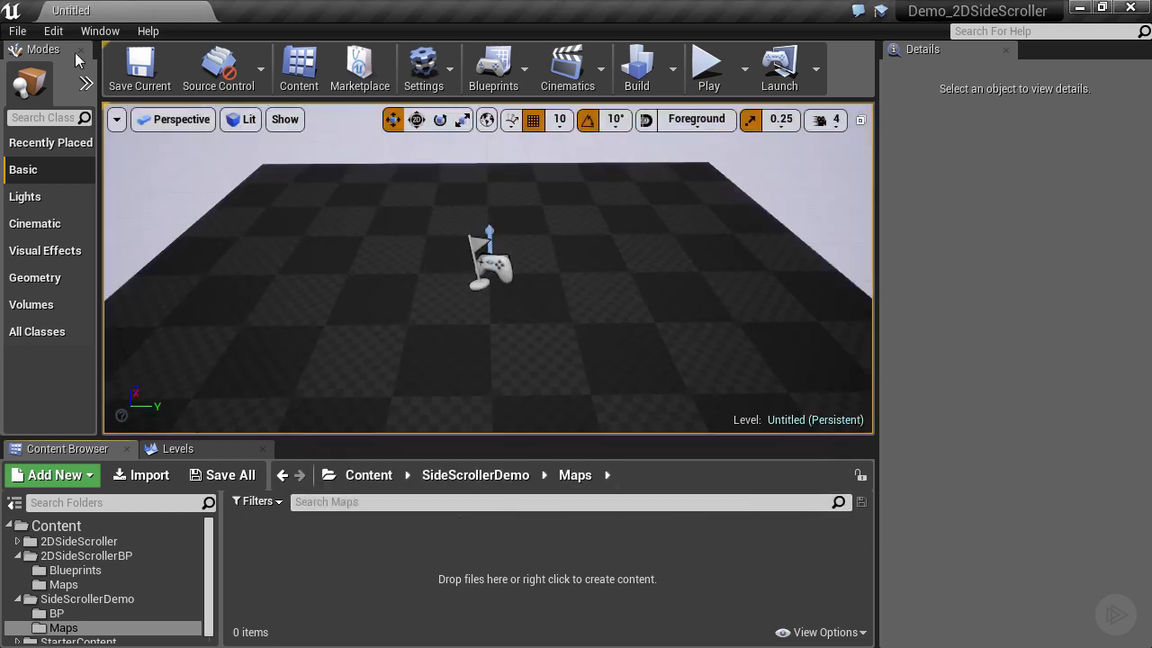
Use Save Current As to save the level as DemoMap in the SideScrollerDemo/Maps folder.
{"action": "left_click", "coordinate": [17, 30]}
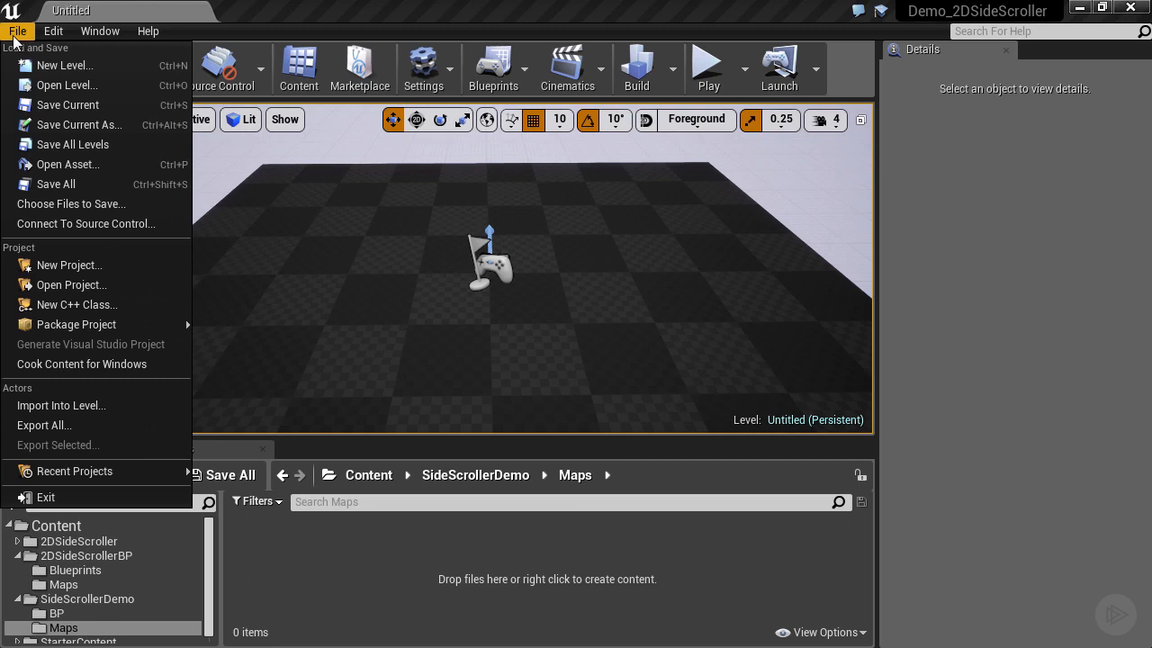
{"action": "left_click", "coordinate": [67, 126]}
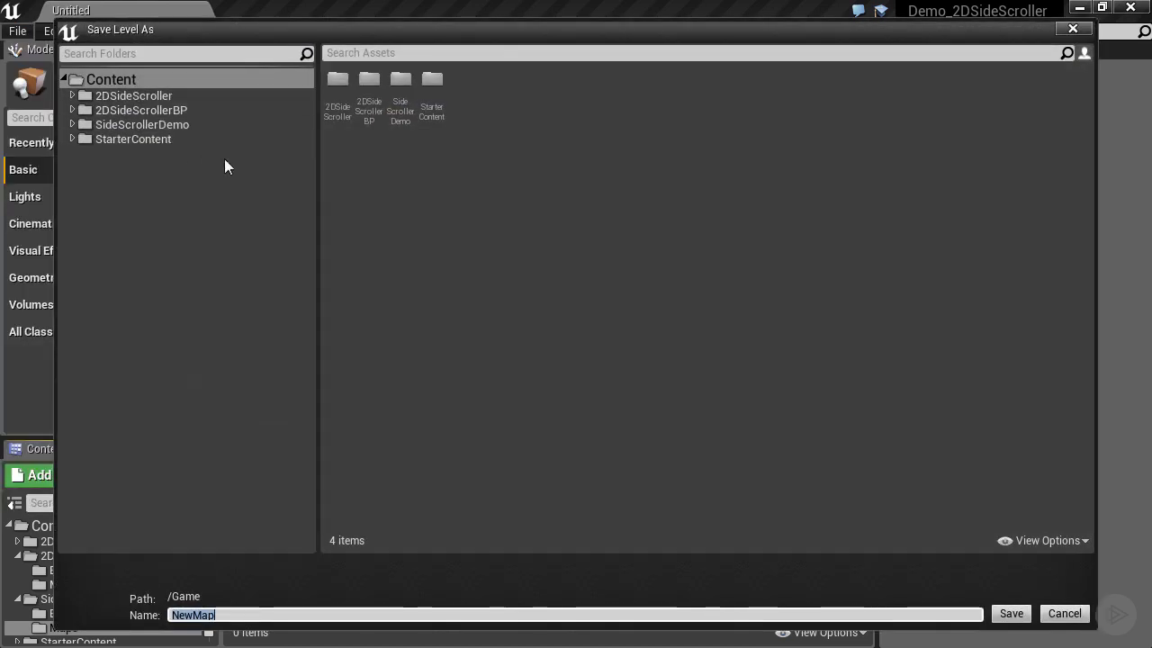
{"action": "left_click", "coordinate": [121, 126]}
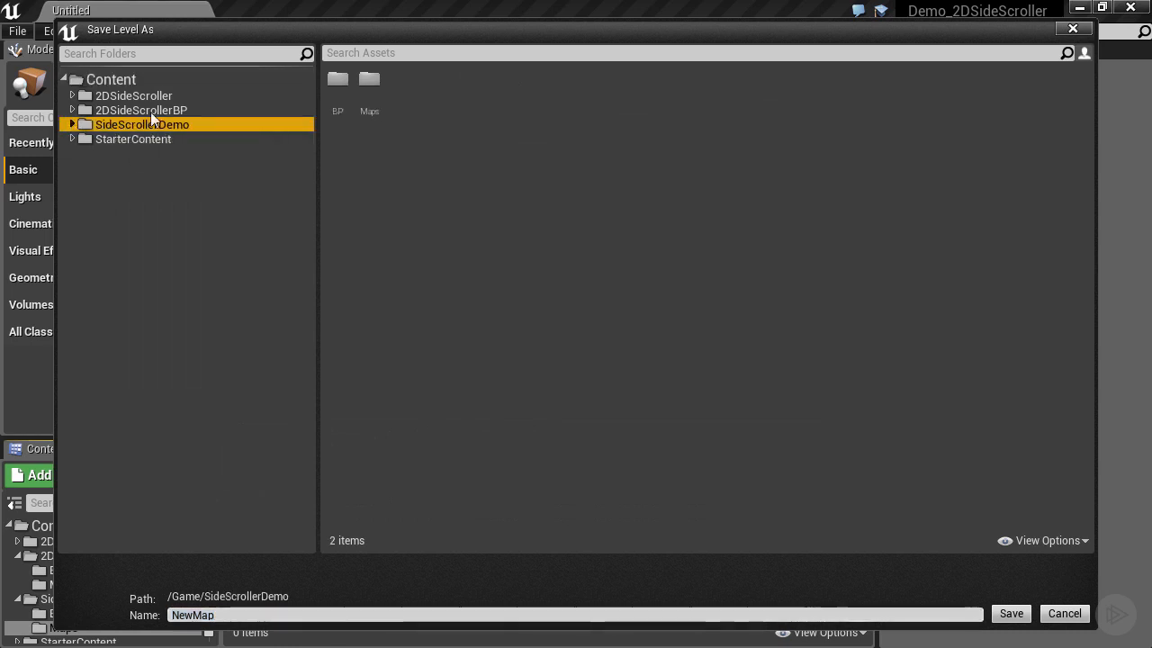
{"action": "double_click", "coordinate": [370, 81]}
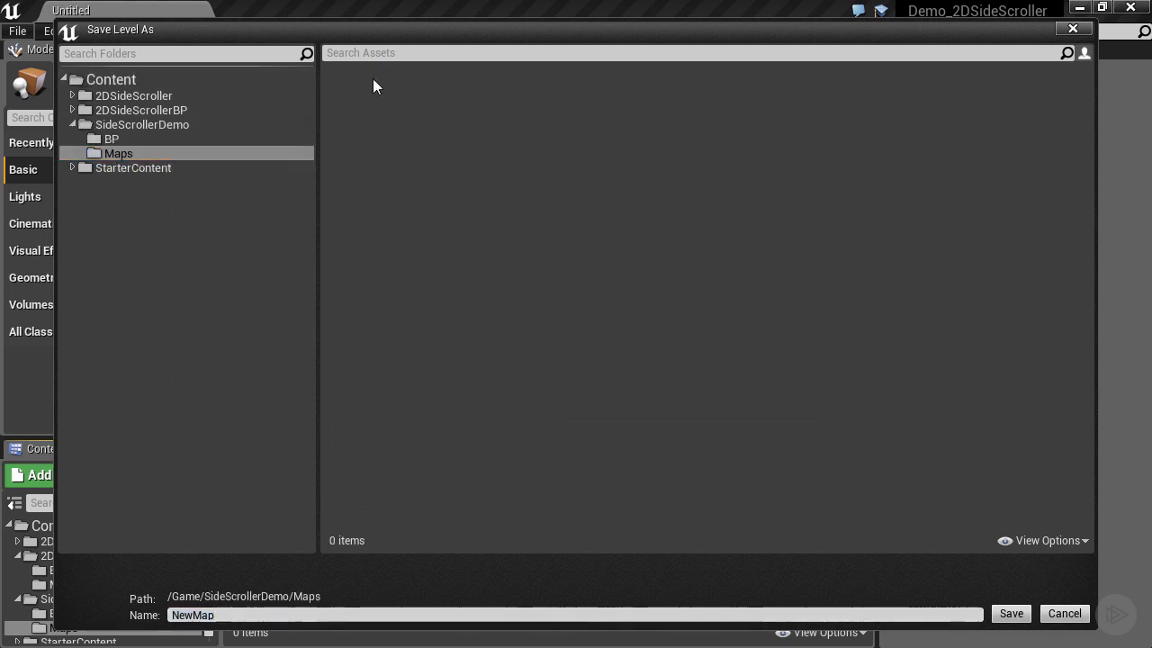
{"action": "left_click", "coordinate": [224, 616]}
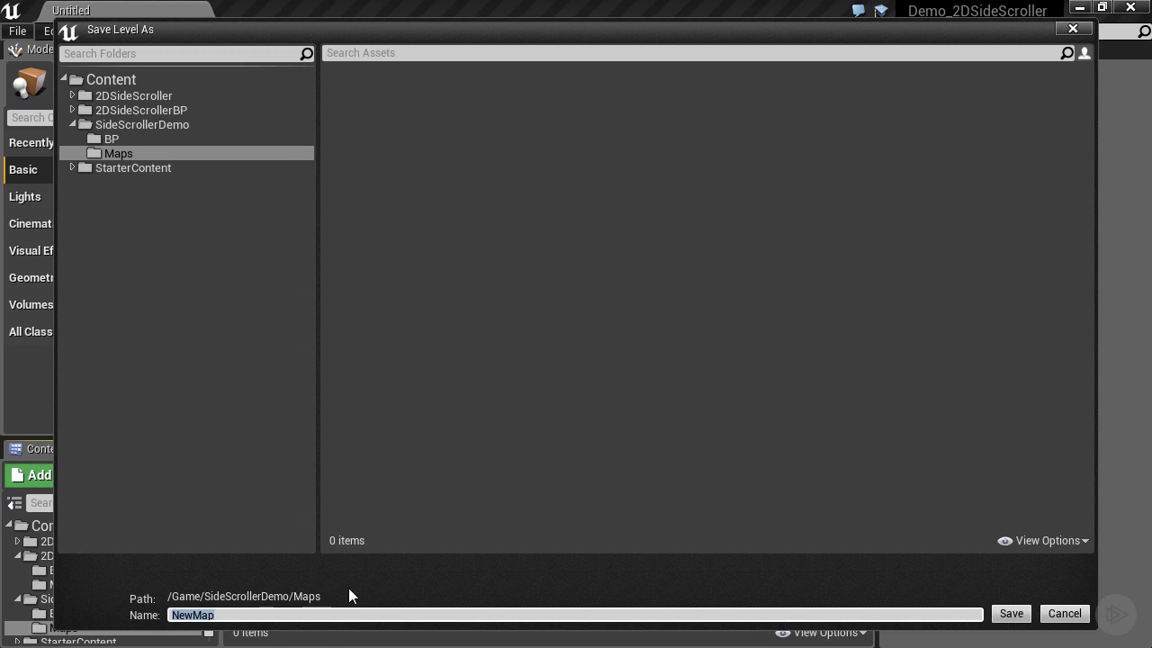
{"action": "type", "text": "DemoMap"}
{"action": "left_click", "coordinate": [1010, 615]}
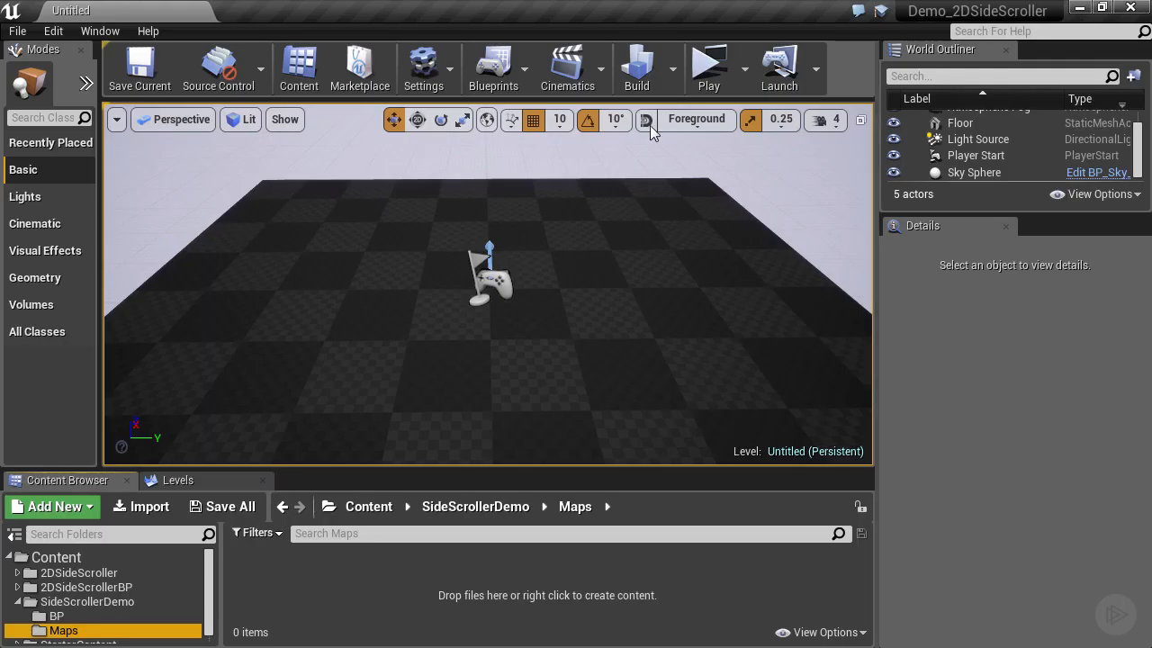
Play a standalone preview and test the character running left and right with A/D and jumping with Space.
{"action": "left_click", "coordinate": [708, 83]}
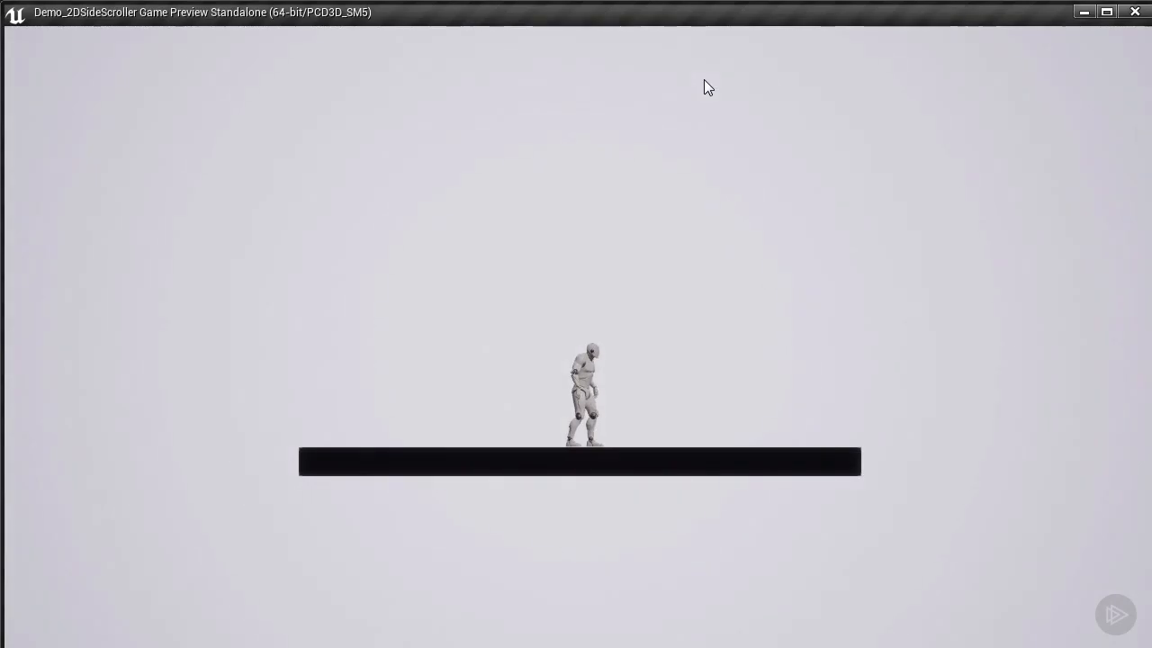
{"action": "left_click", "coordinate": [704, 81]}
{"action": "key", "text": "d"}
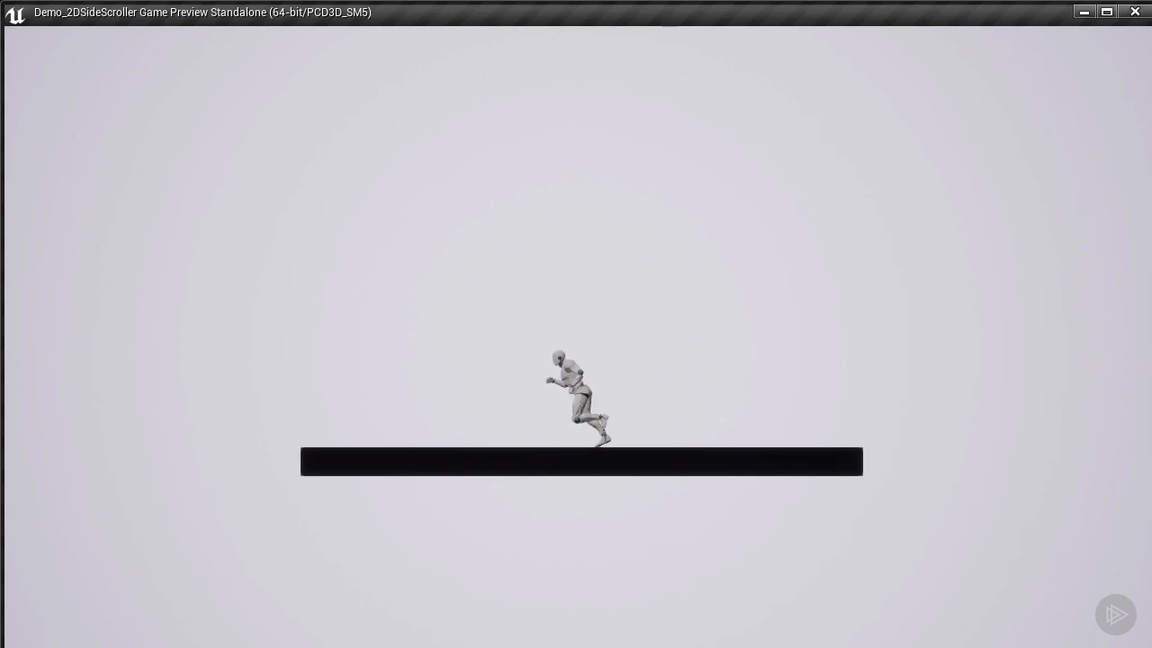
{"action": "key", "text": "a"}
{"action": "key", "text": "d"}
{"action": "key", "text": "space"}
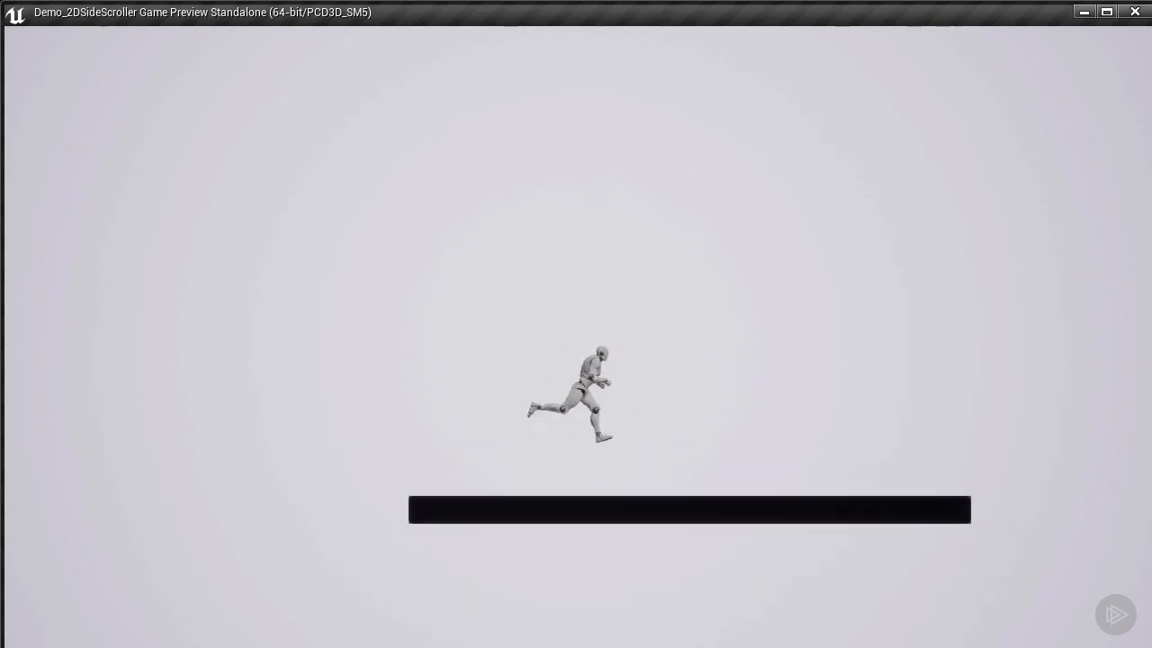
{"action": "key", "text": "a"}
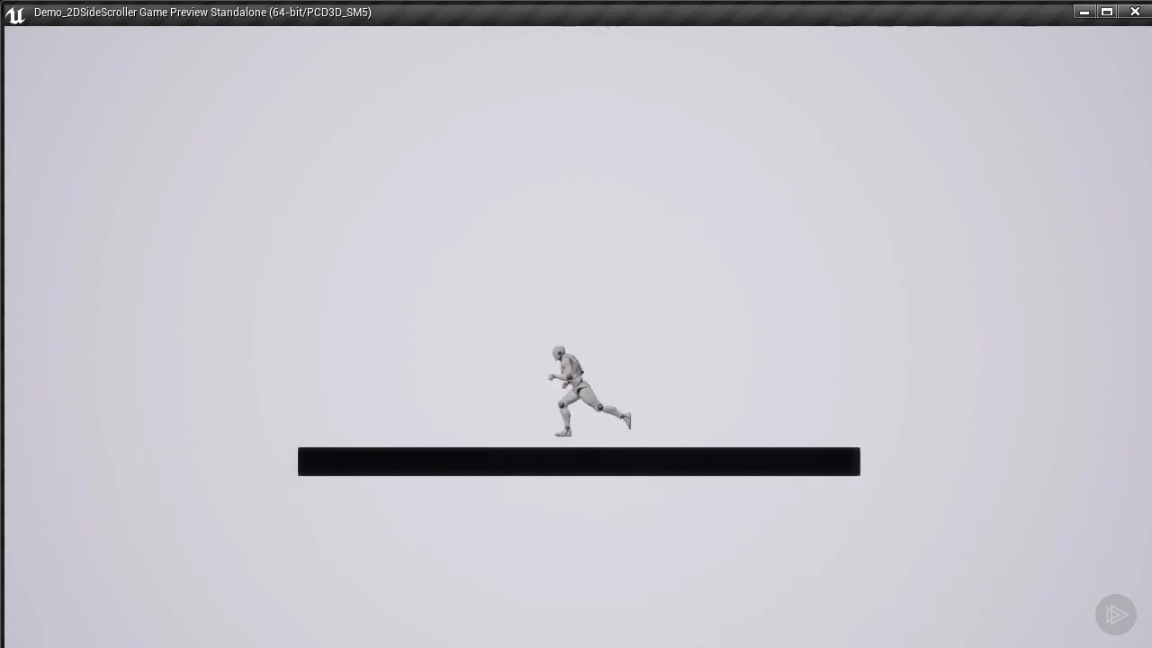
{"action": "key", "text": "d"}
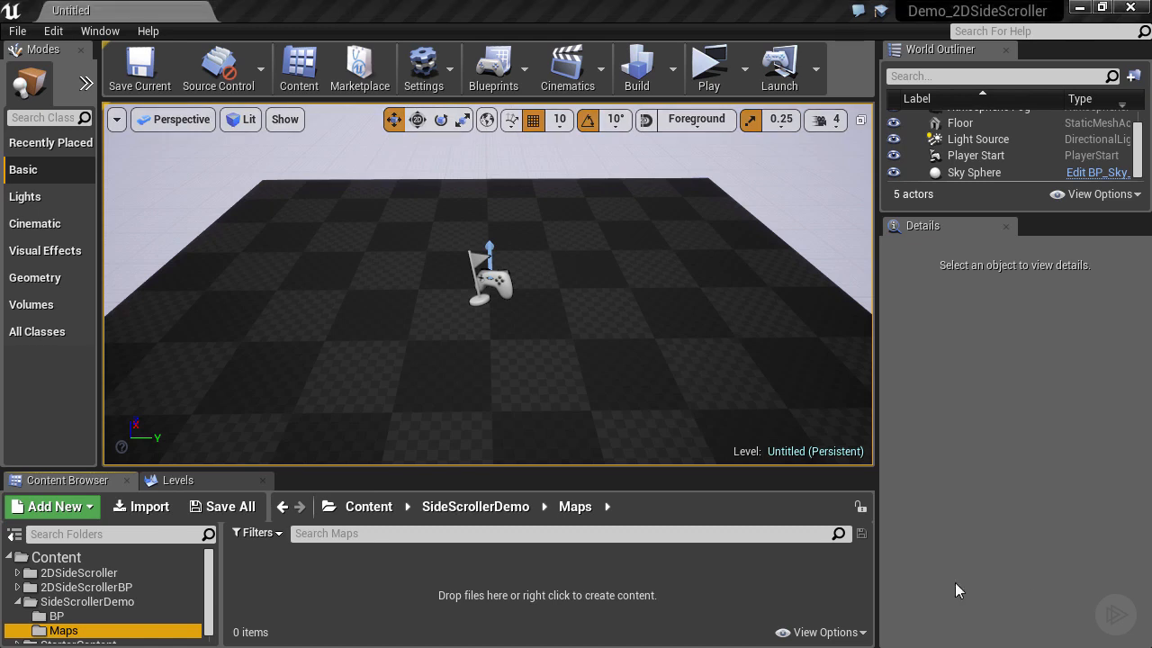
Save the current level under the name DemoMap in SideScrollerDemo/Maps.
{"action": "left_click", "coordinate": [16, 32]}
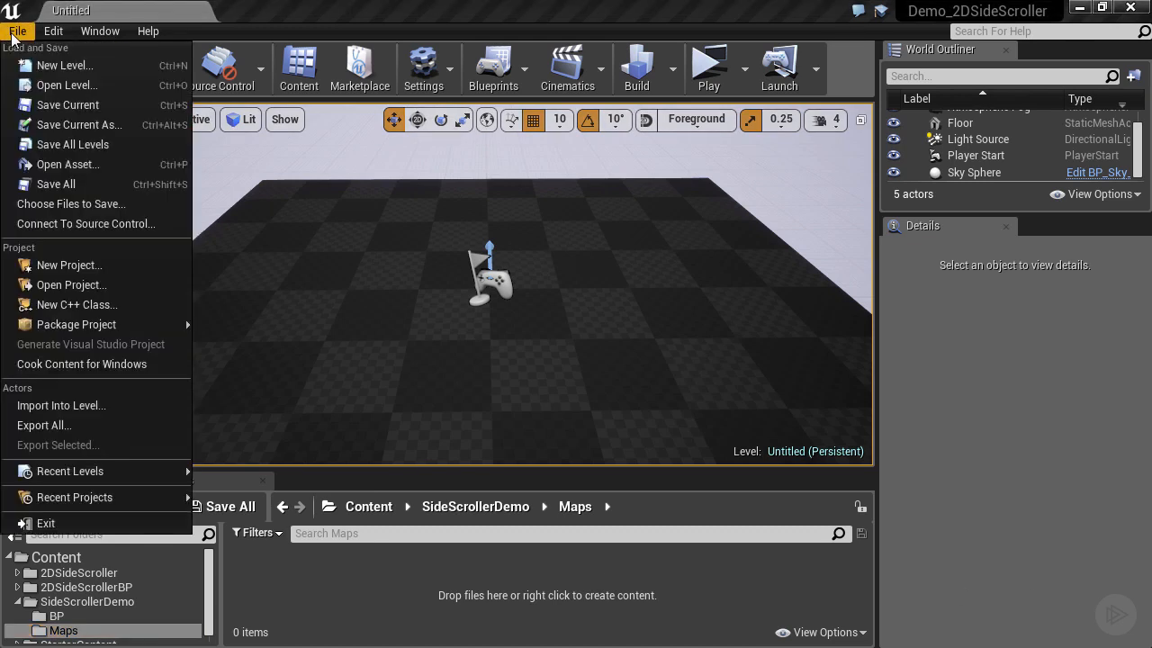
{"action": "left_click", "coordinate": [61, 126]}
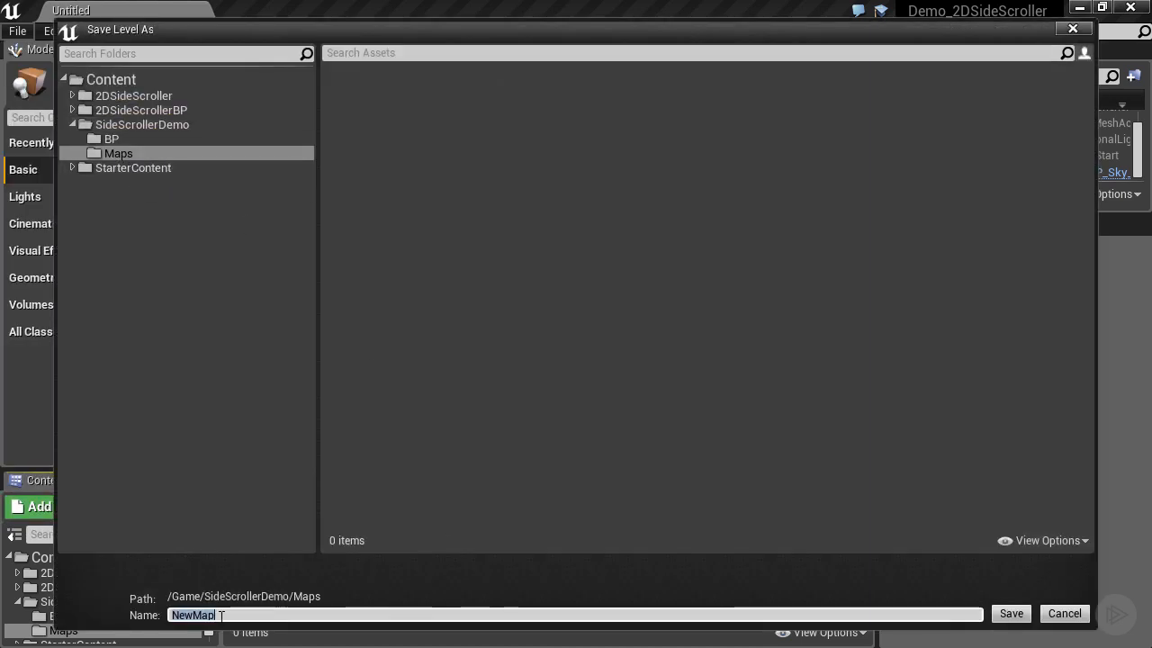
{"action": "type", "text": "Demo"}
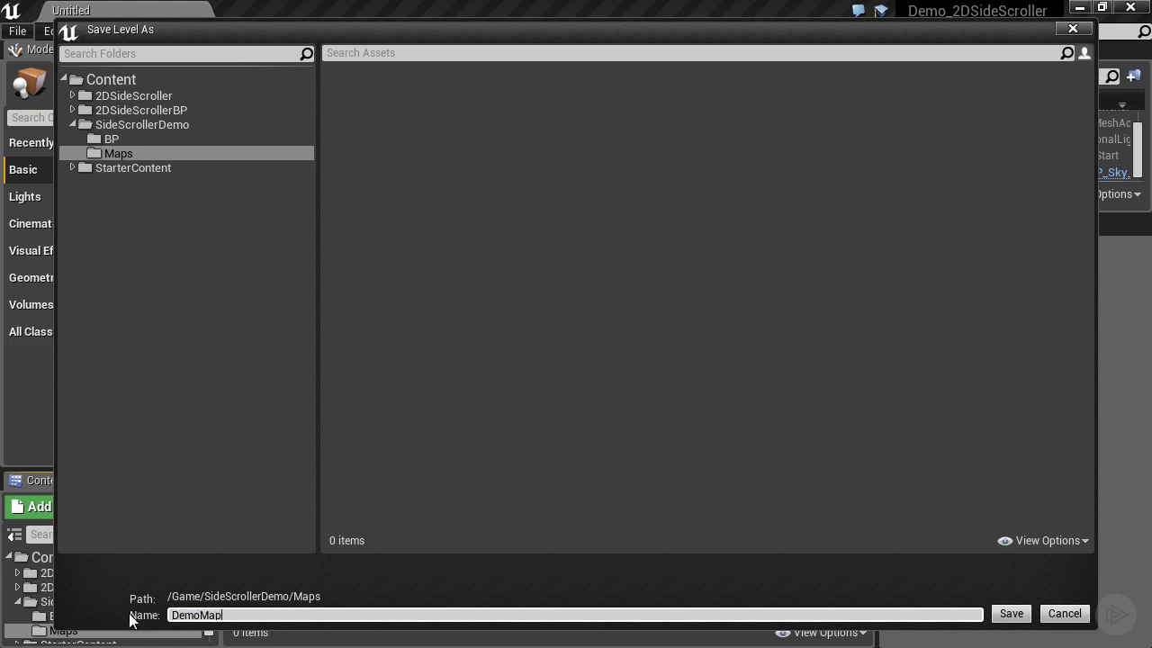
{"action": "type", "text": "Map"}
{"action": "key", "text": "Return"}
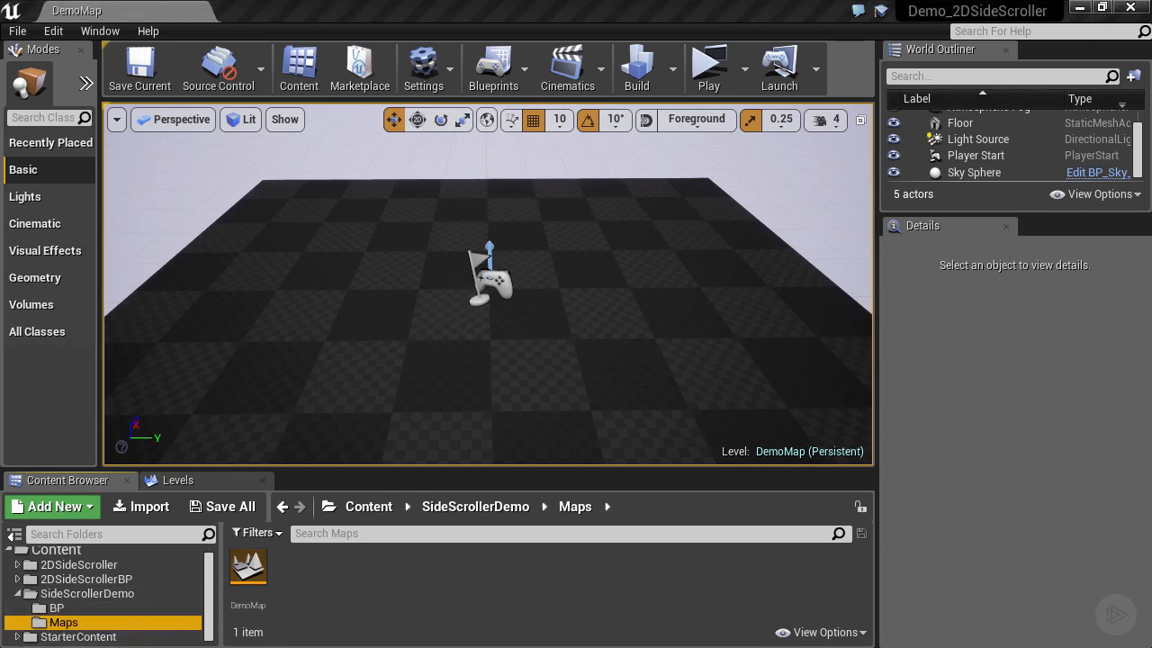
Select Demo2DSideScrollerGameMode in the BP folder, then show a widened World Settings panel instead of the outliner.
{"action": "left_click", "coordinate": [57, 607]}
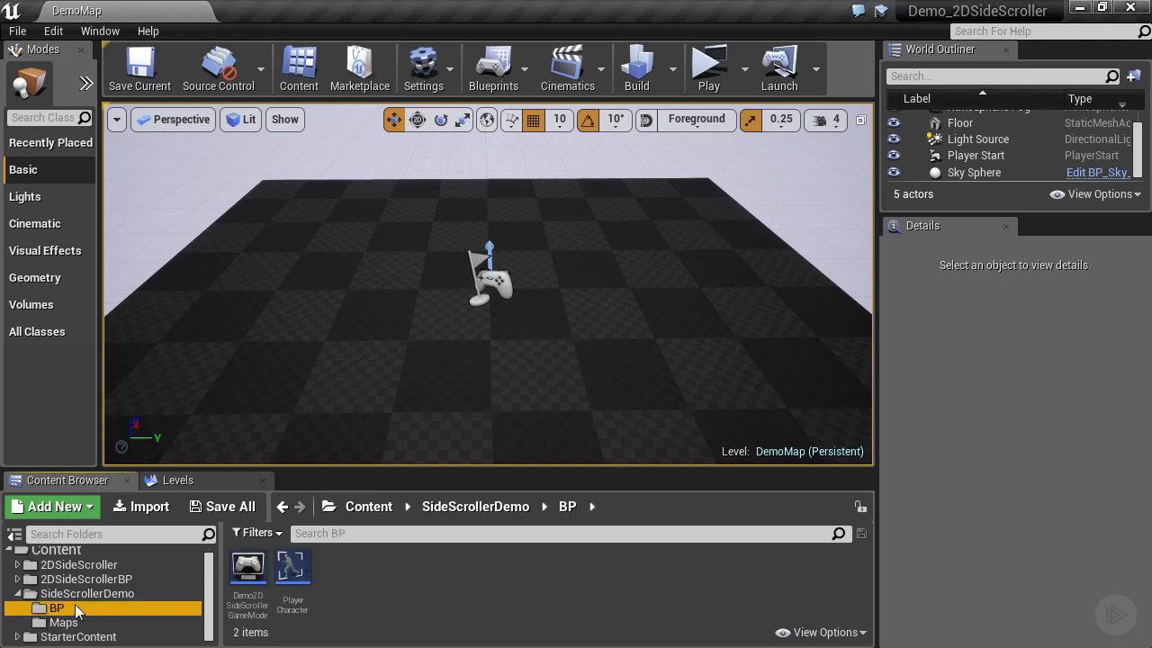
{"action": "left_click", "coordinate": [251, 568]}
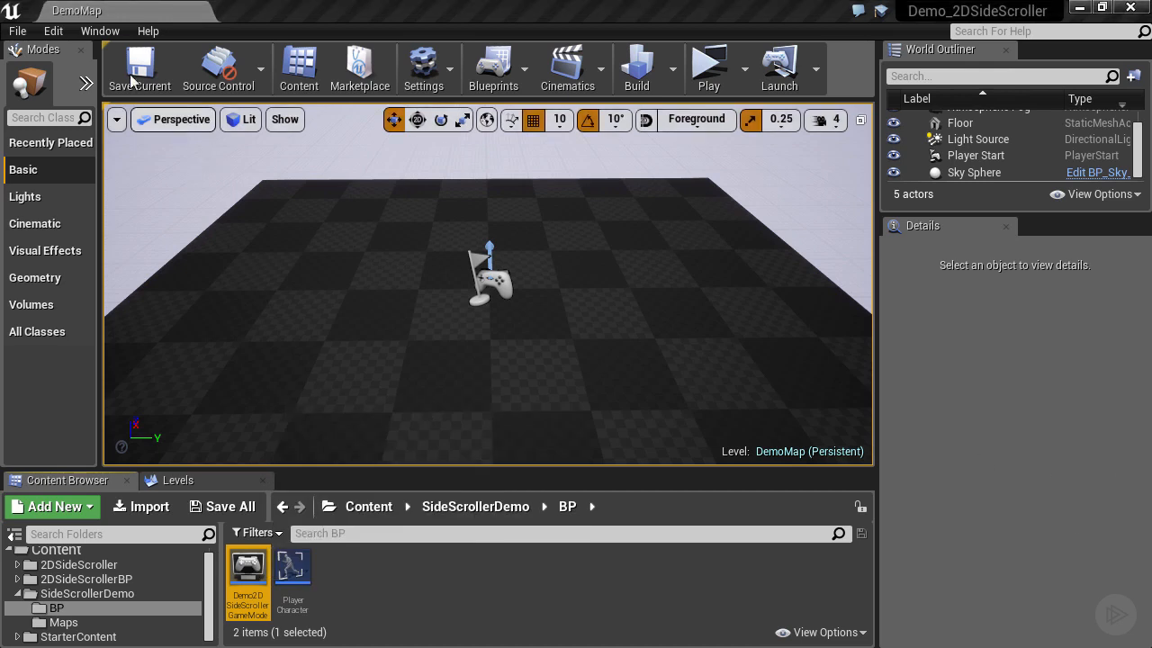
{"action": "left_click", "coordinate": [1007, 49]}
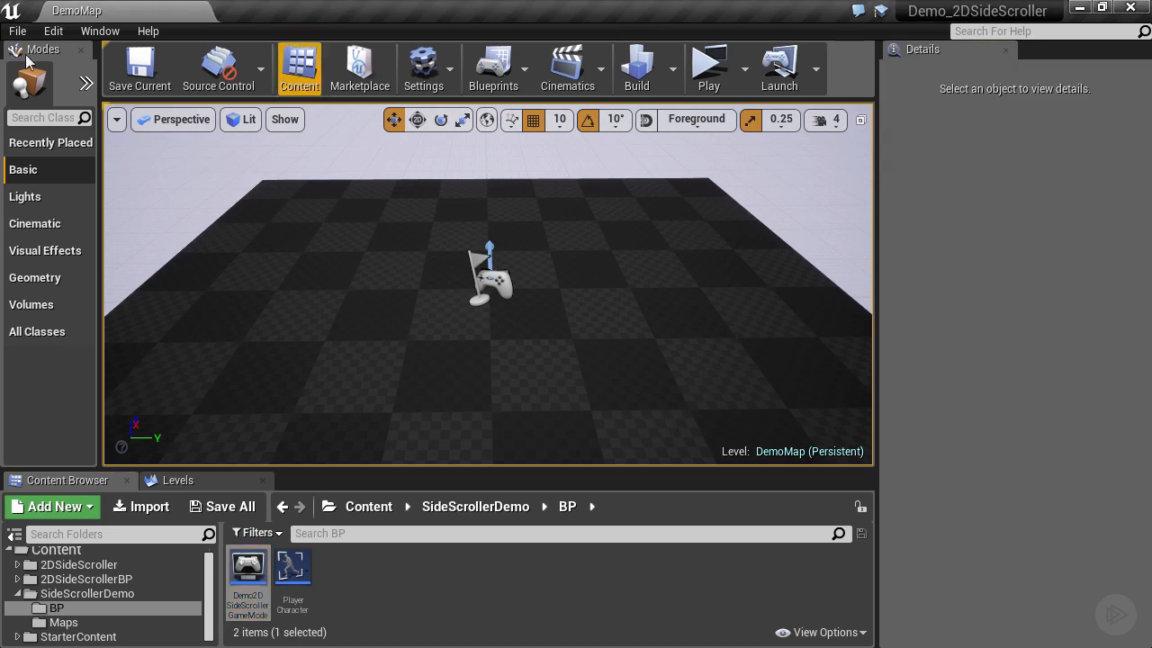
{"action": "left_click", "coordinate": [99, 30]}
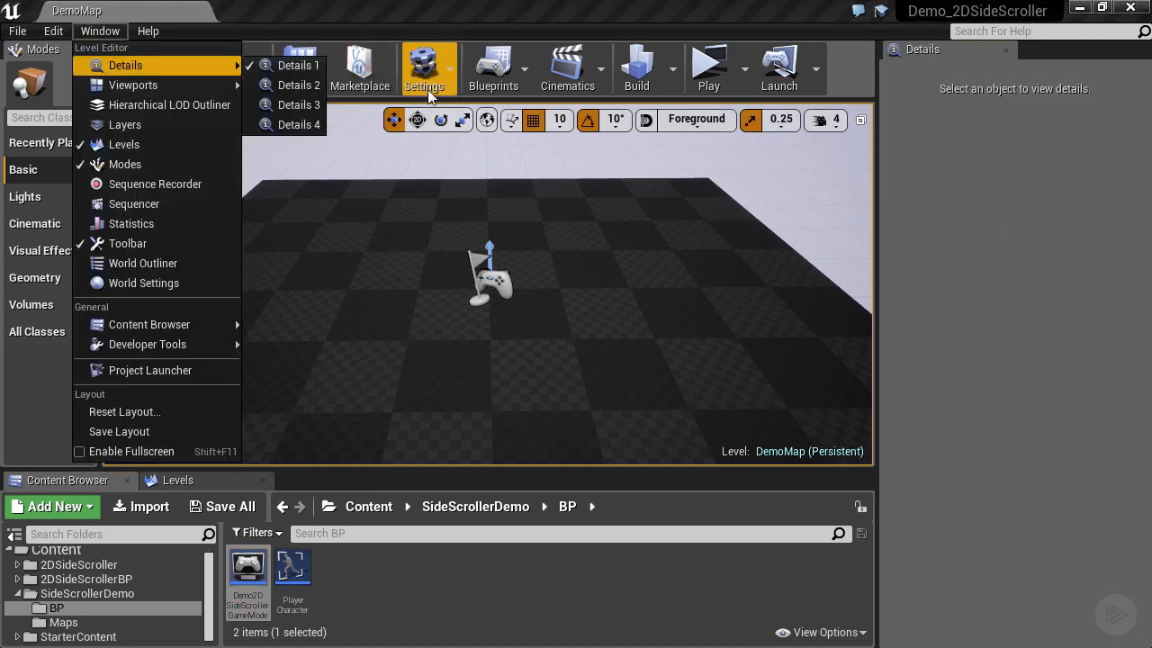
{"action": "left_click", "coordinate": [423, 72]}
{"action": "left_click", "coordinate": [461, 120]}
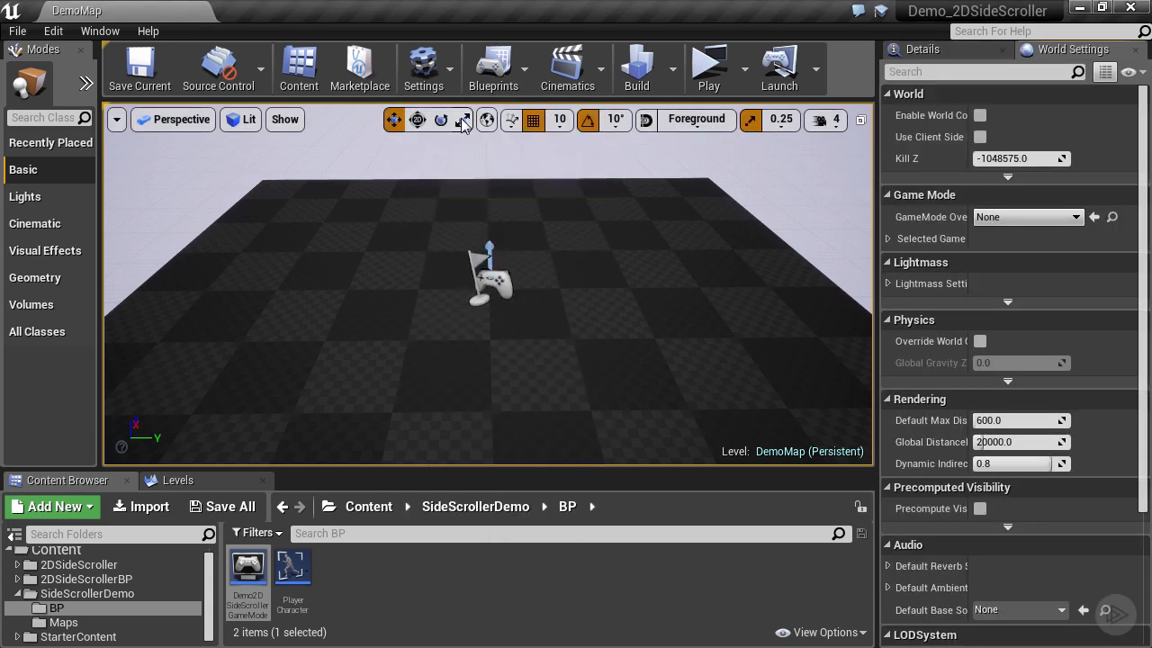
{"action": "left_click_drag", "start_coordinate": [868, 188], "coordinate": [813, 188]}
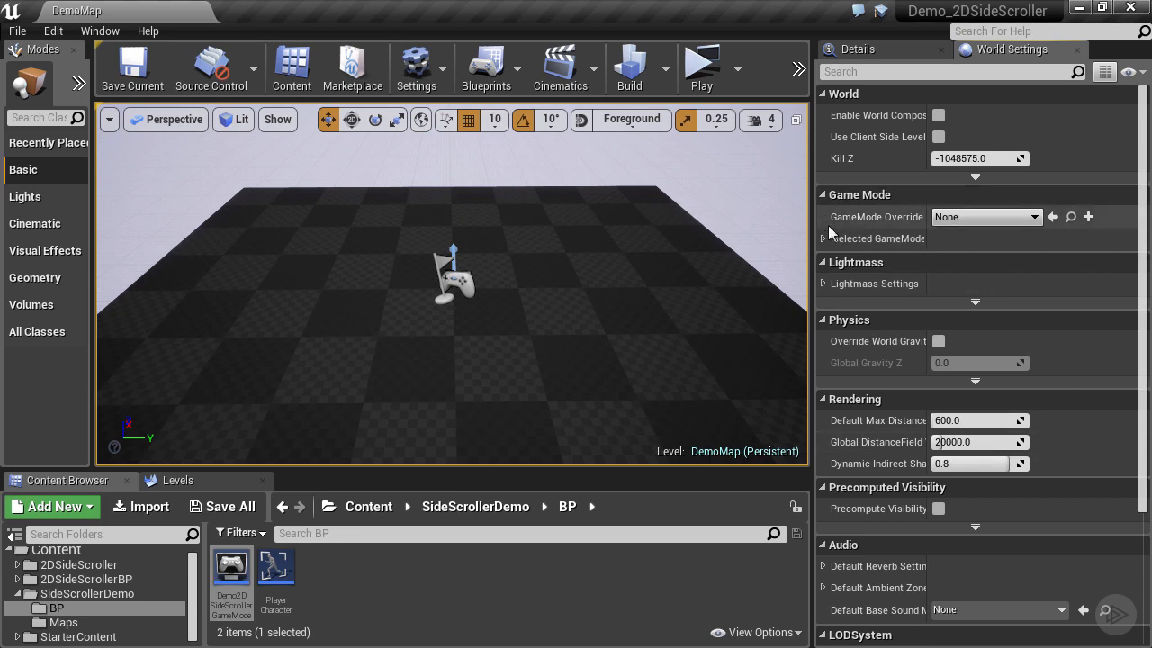
Set GameMode Override to Demo2DSideScrollerGameMode and its Default Pawn Class to PlayerCharacter.
{"action": "left_click", "coordinate": [966, 220]}
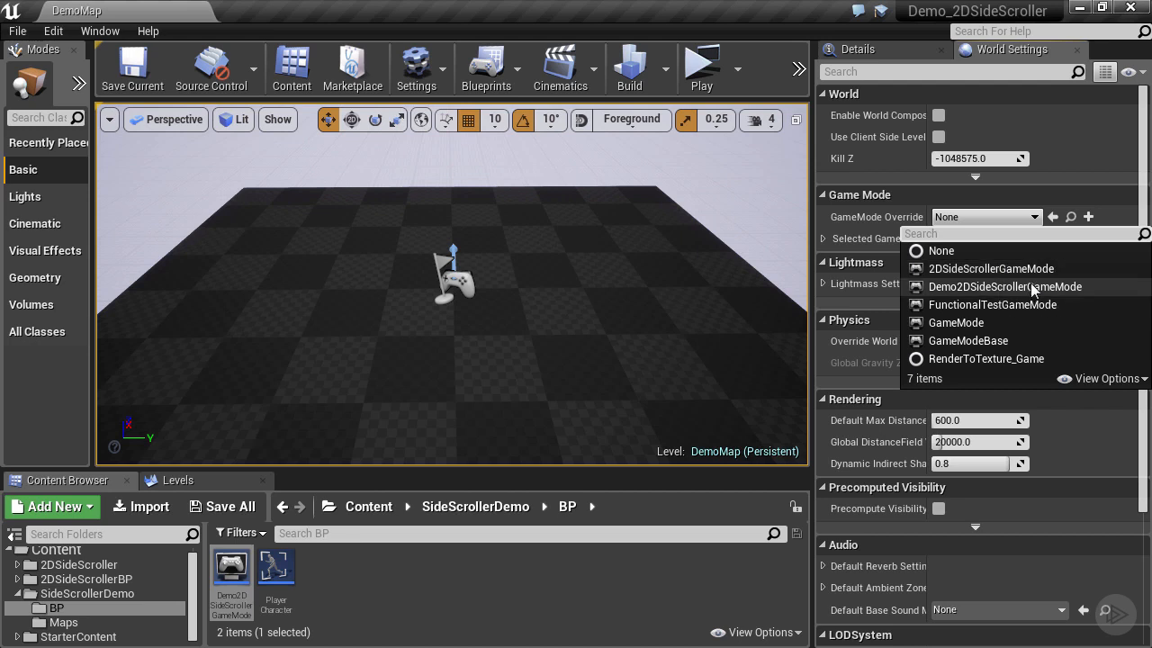
{"action": "left_click", "coordinate": [1017, 287]}
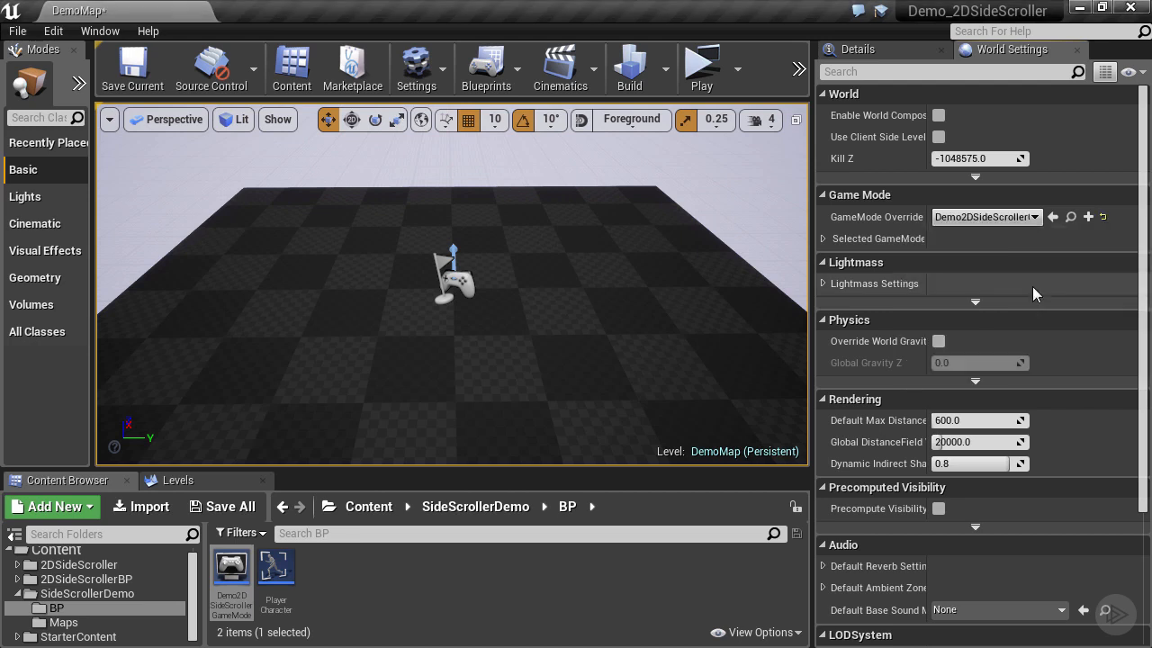
{"action": "left_click", "coordinate": [822, 239]}
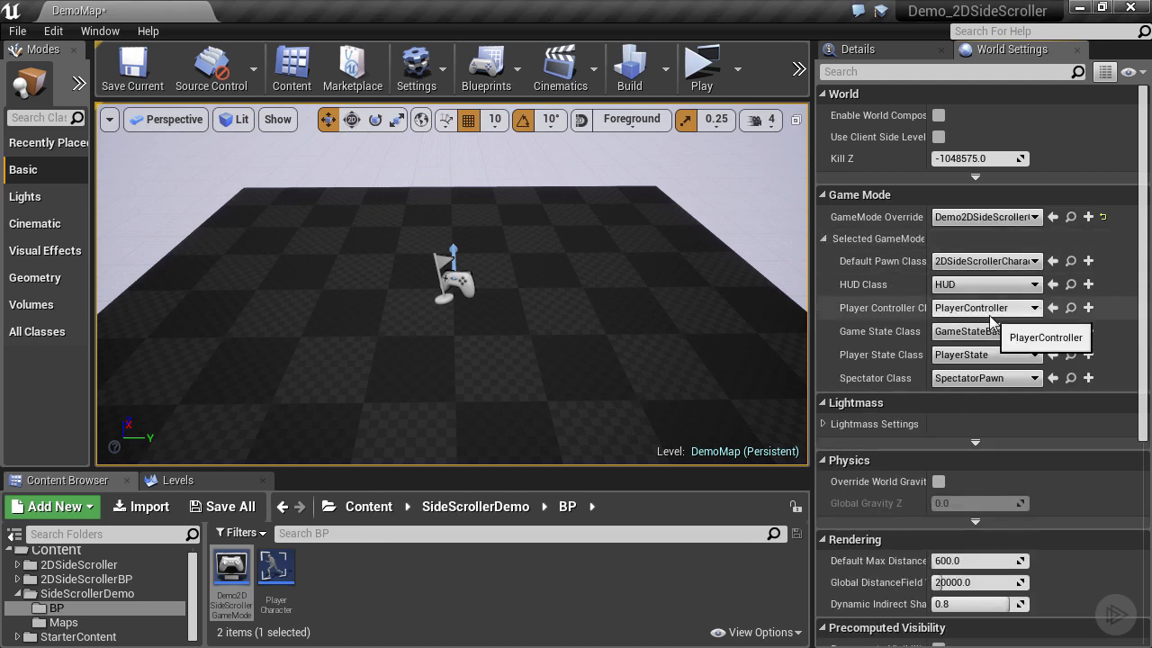
{"action": "left_click", "coordinate": [1006, 267]}
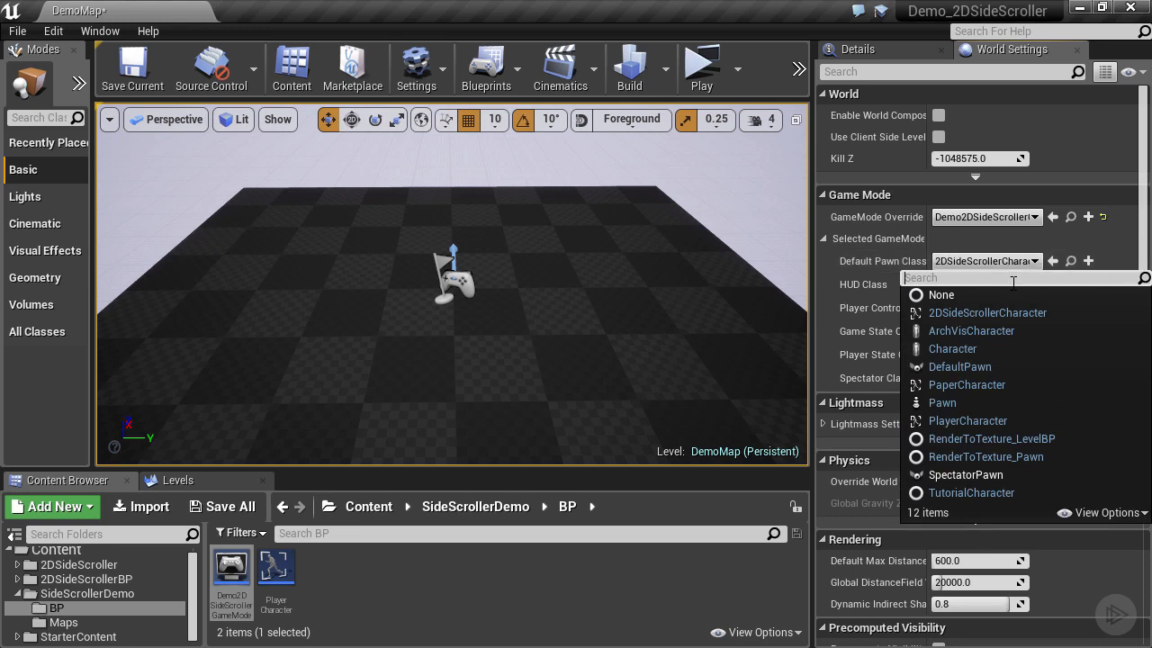
{"action": "left_click", "coordinate": [997, 420]}
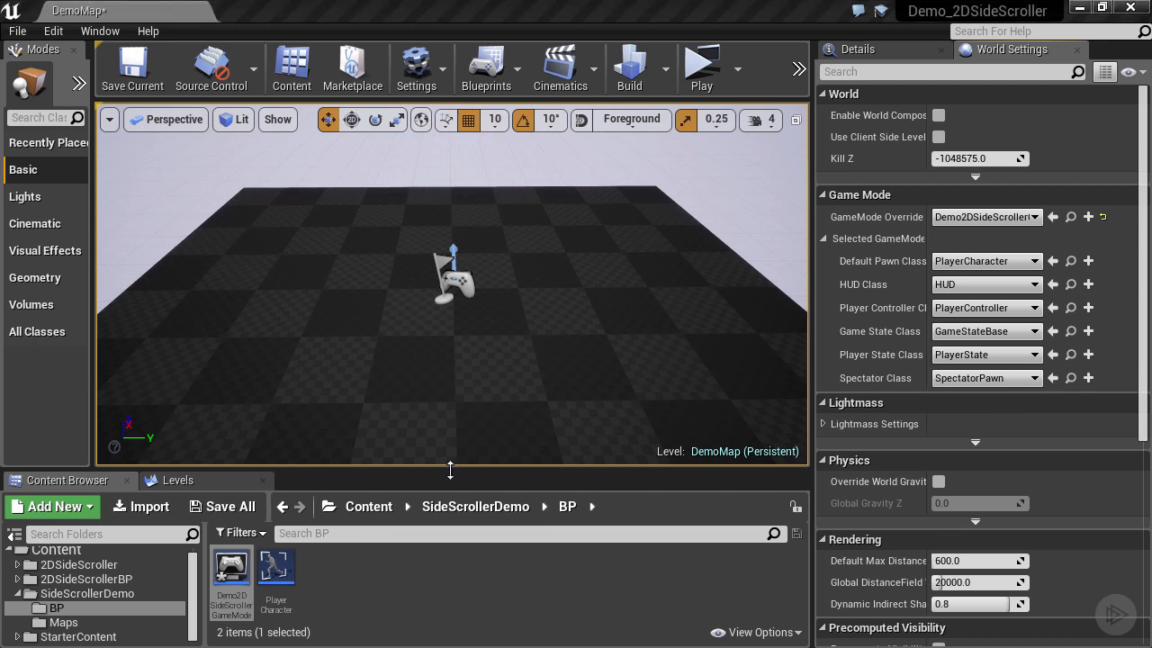
In Project Settings > Maps & Modes, set Default GameMode to Demo2DSideScrollerGameMode and expand its class settings.
{"action": "left_click", "coordinate": [54, 31]}
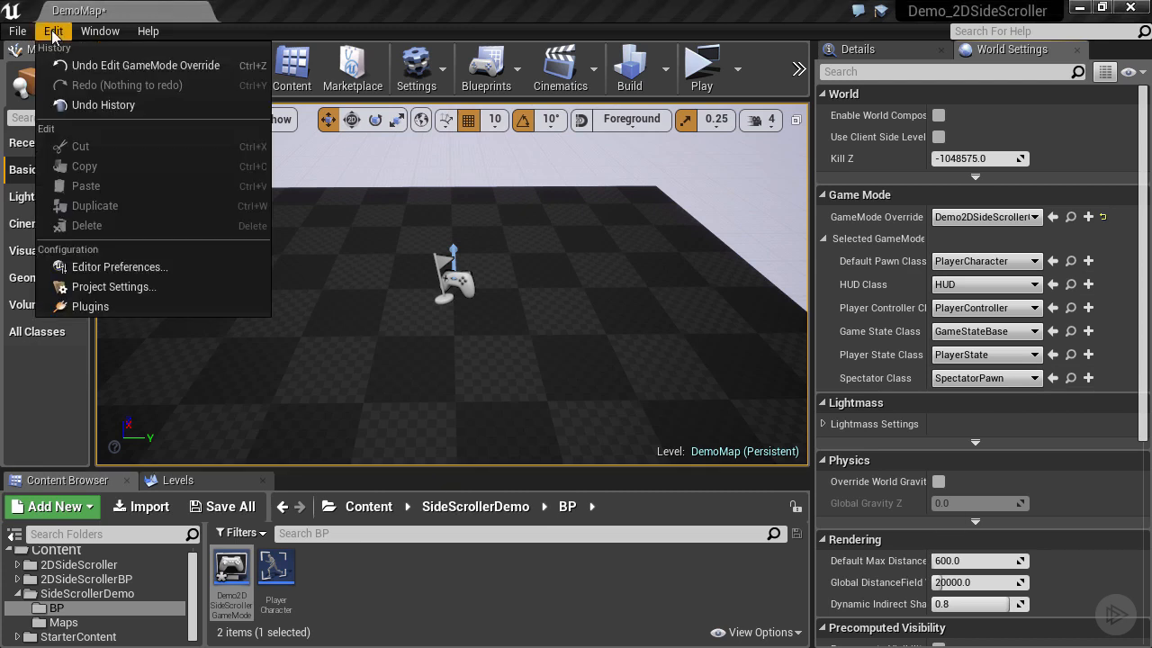
{"action": "left_click", "coordinate": [113, 286]}
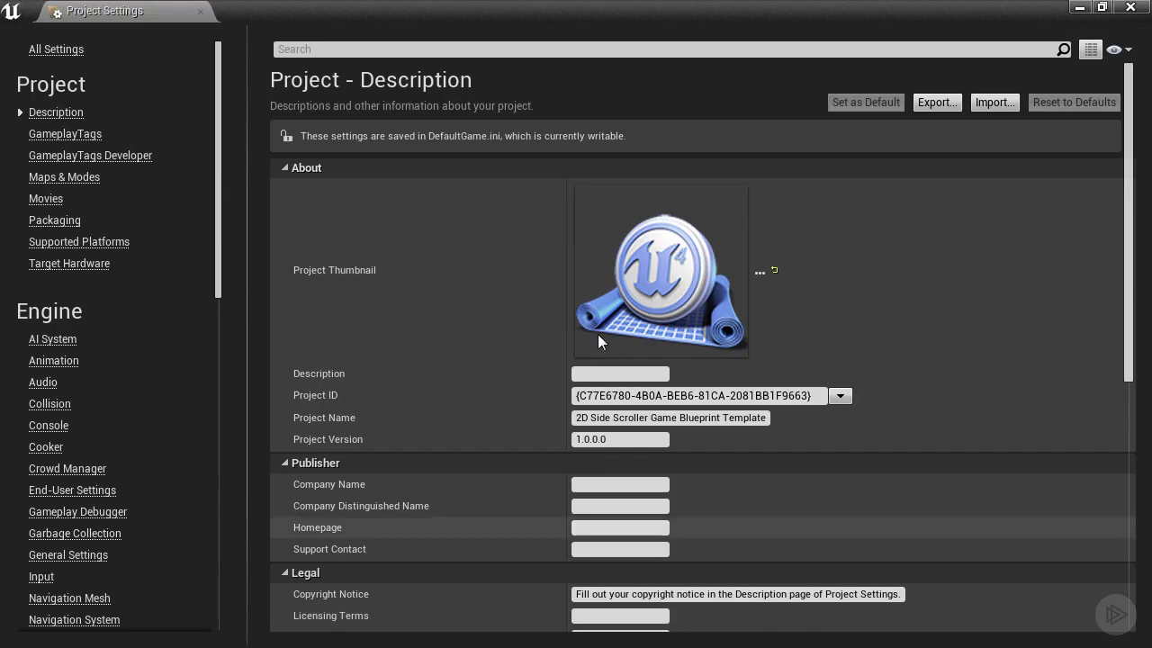
{"action": "left_click", "coordinate": [76, 184]}
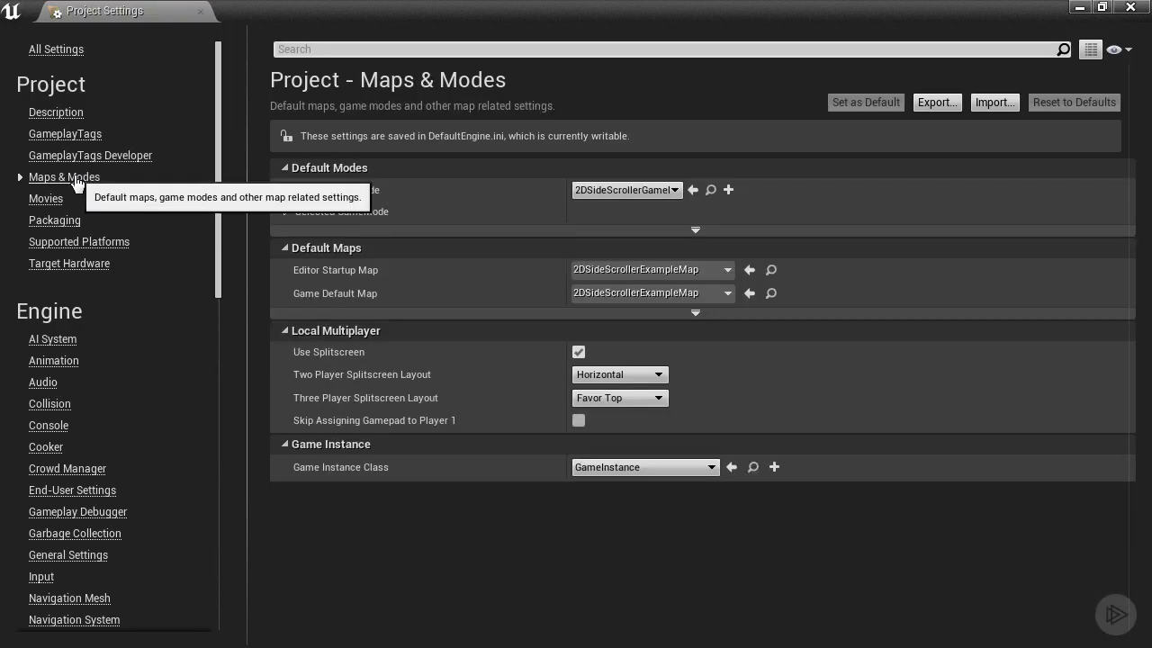
{"action": "left_click", "coordinate": [652, 190]}
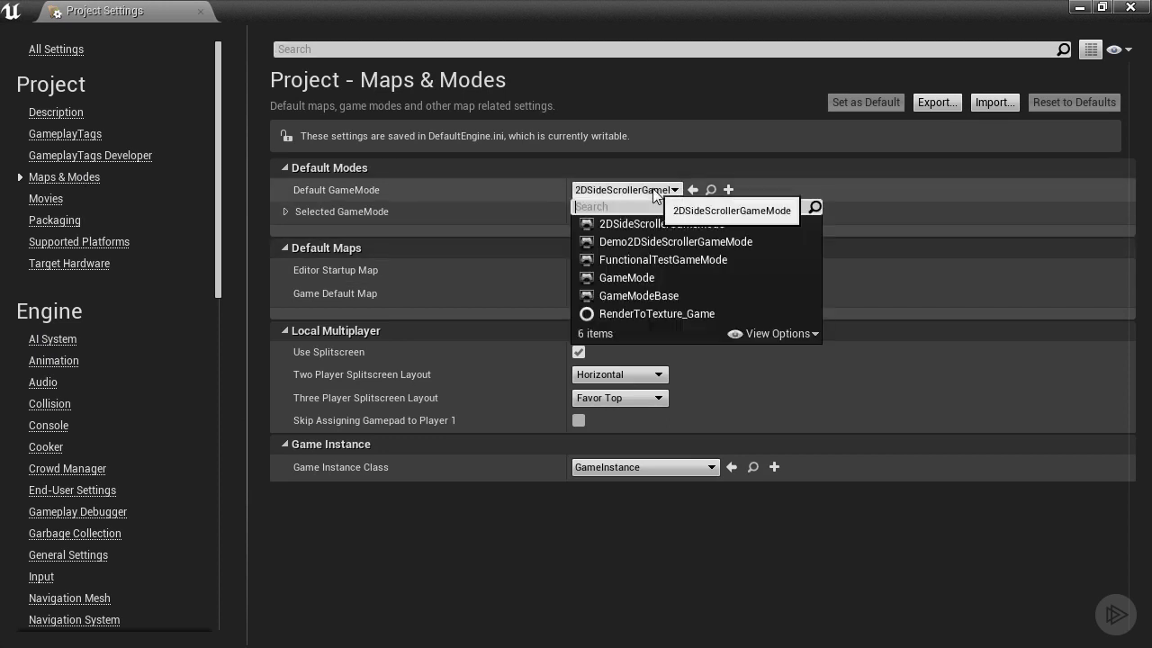
{"action": "left_click", "coordinate": [699, 240]}
{"action": "left_click", "coordinate": [285, 211]}
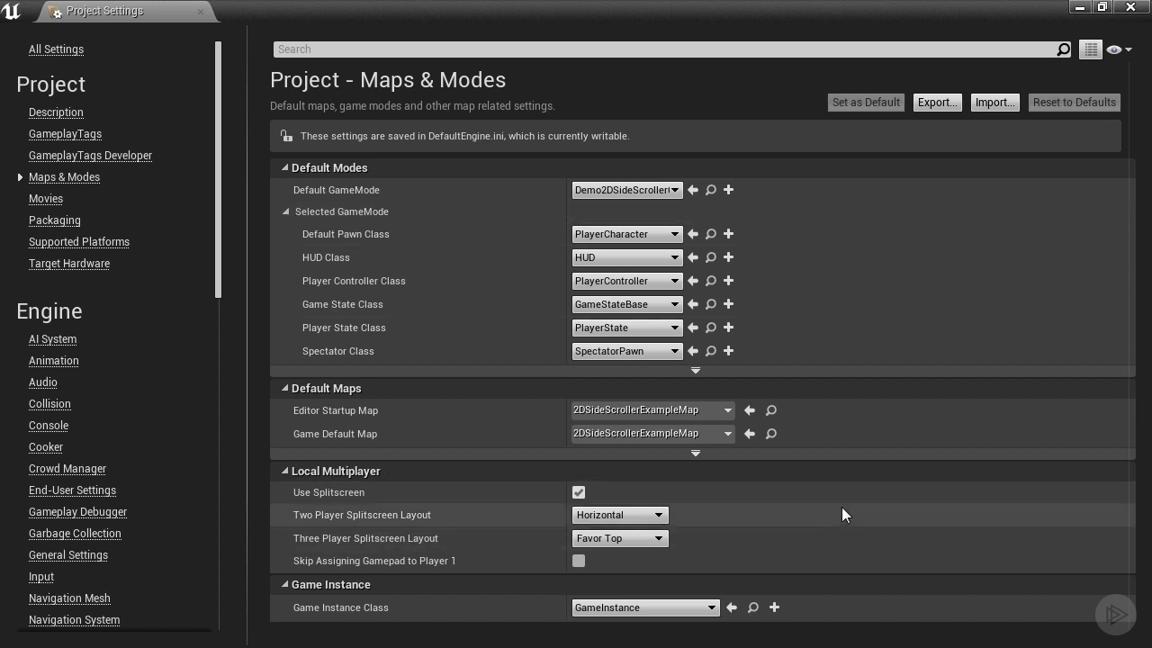
Choose DemoMap for both the Editor Startup Map and Game Default Map dropdowns in Maps & Modes.
{"action": "left_click", "coordinate": [719, 411]}
{"action": "left_click", "coordinate": [805, 461]}
{"action": "left_click", "coordinate": [724, 433]}
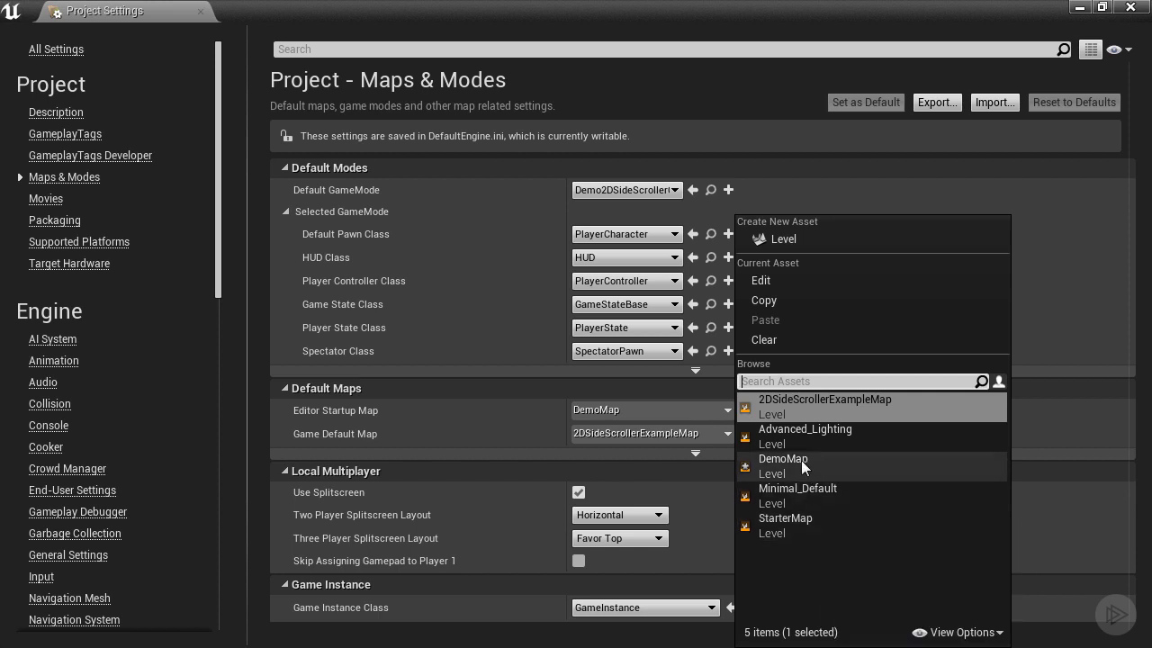
{"action": "left_click", "coordinate": [801, 461]}
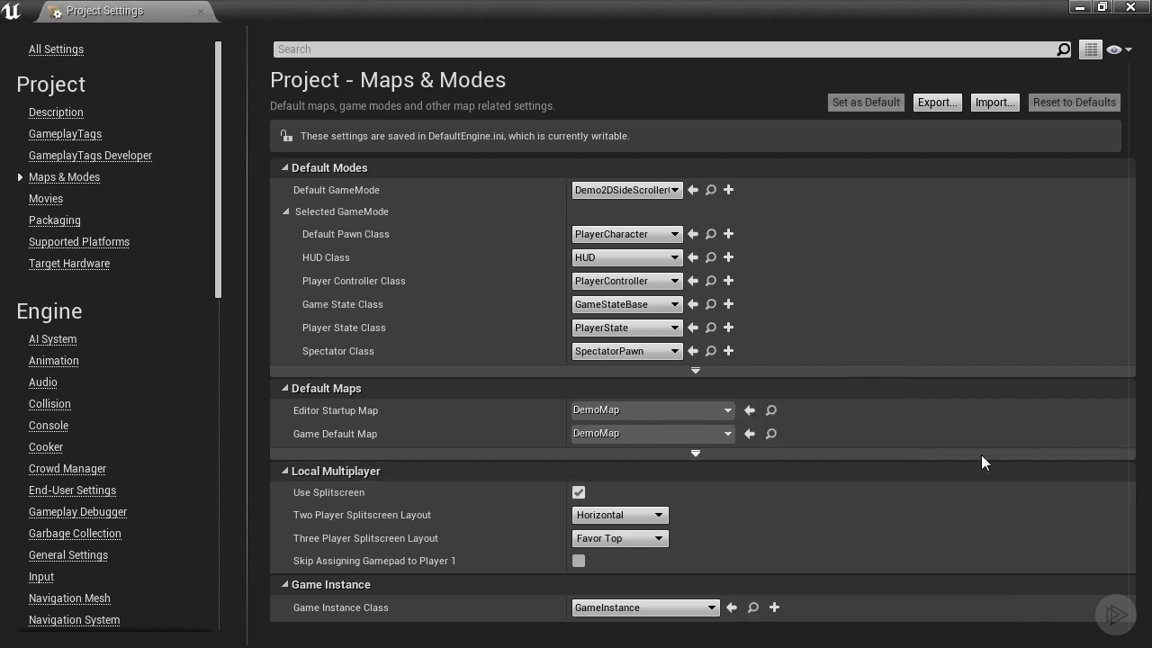